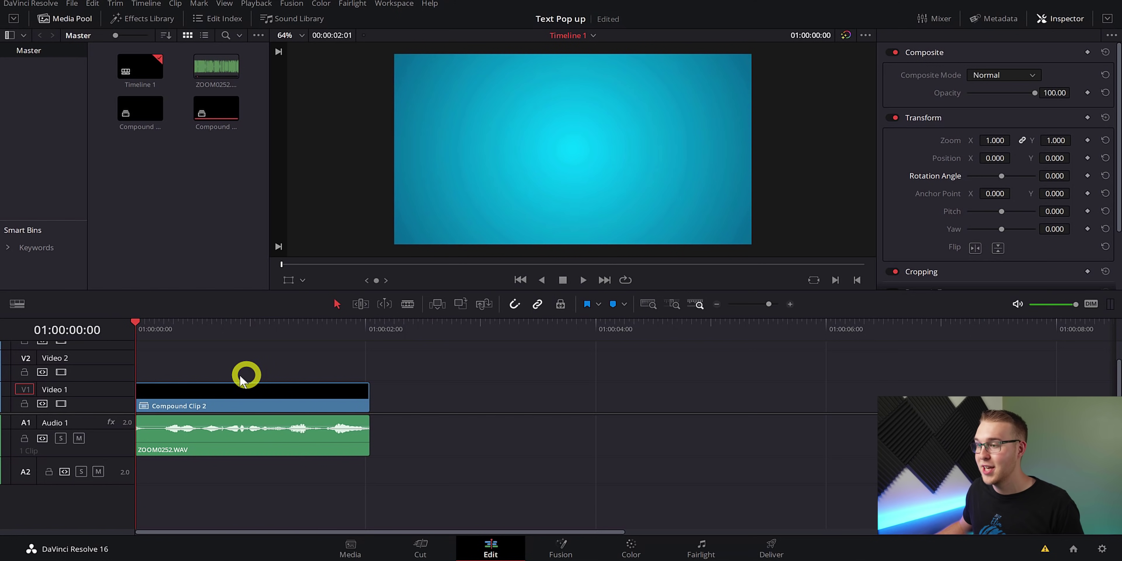
{"action": "left_click", "coordinate": [62, 404]}
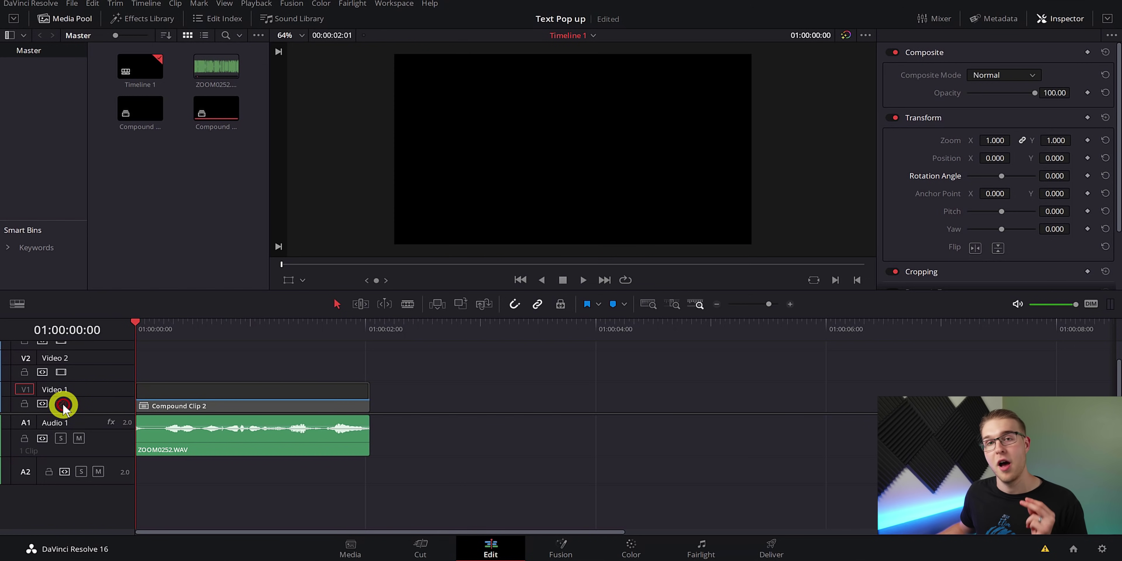
{"action": "left_click", "coordinate": [62, 404]}
{"action": "left_click", "coordinate": [209, 386]}
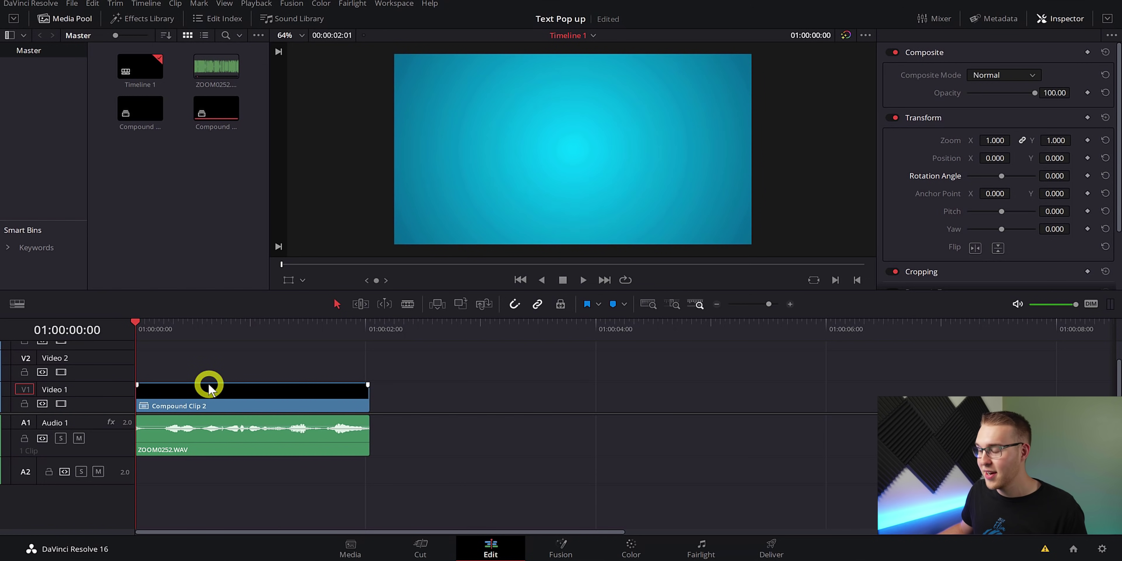
{"action": "left_click", "coordinate": [197, 451]}
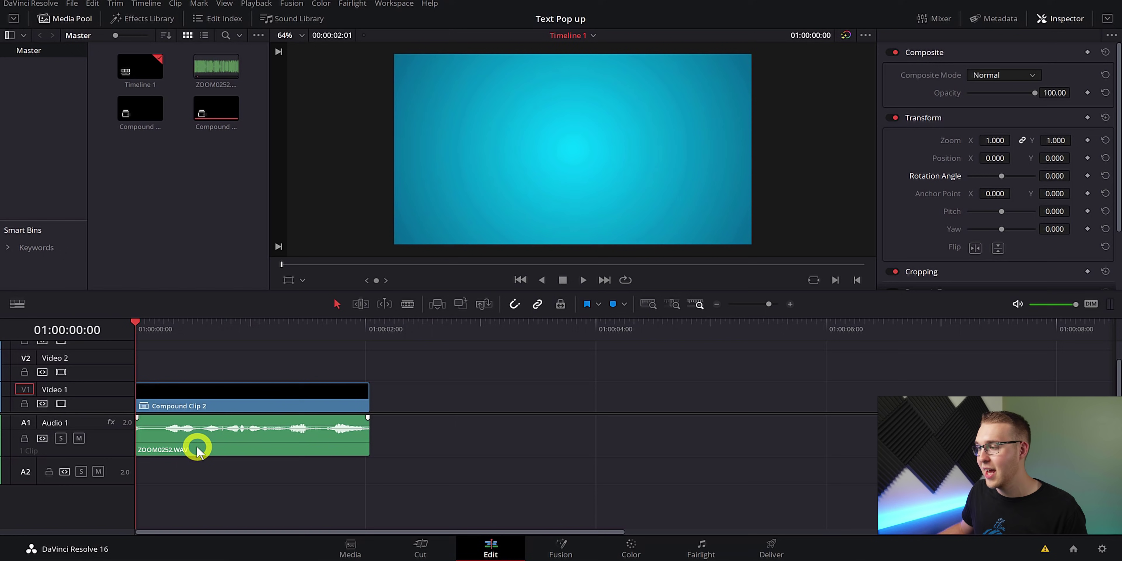
{"action": "key", "text": "space"}
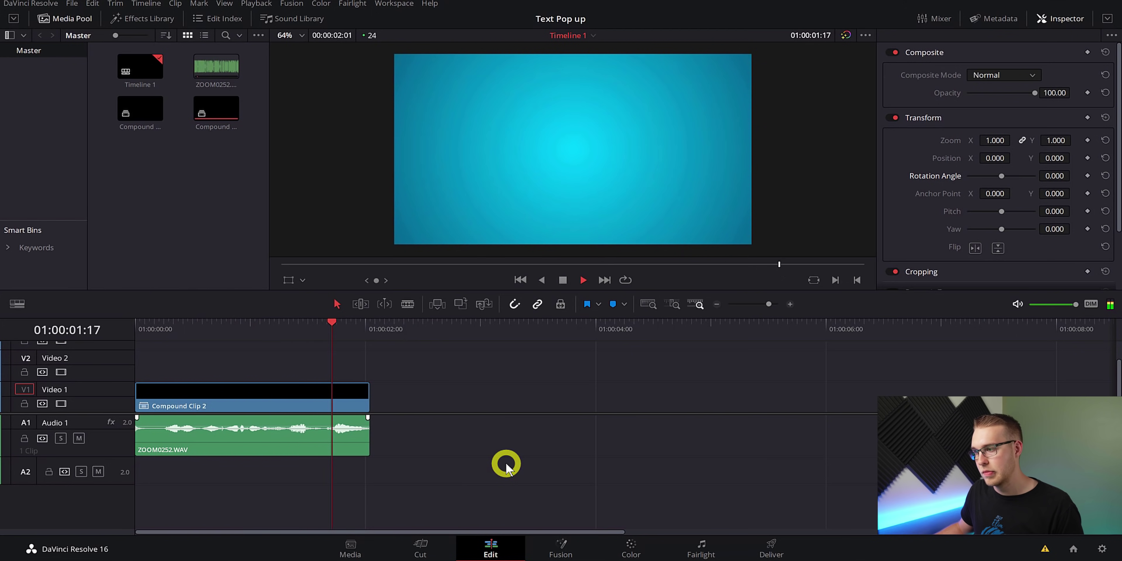
{"action": "key", "text": "Home"}
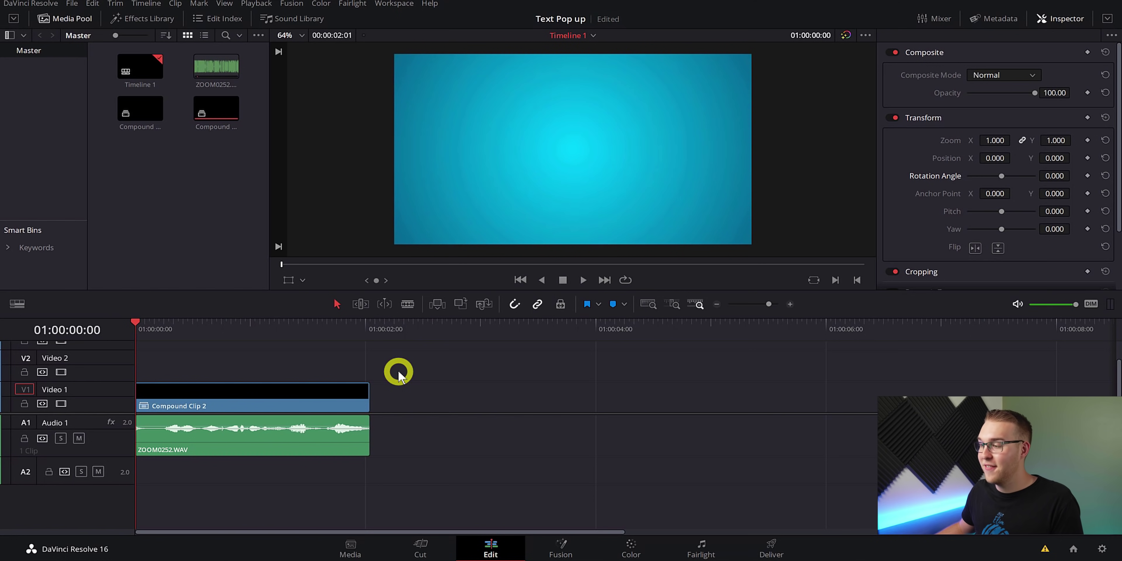
Place a Text+ title on Video 2 and trim it to end with the two-second background clip.
{"action": "left_click", "coordinate": [145, 22]}
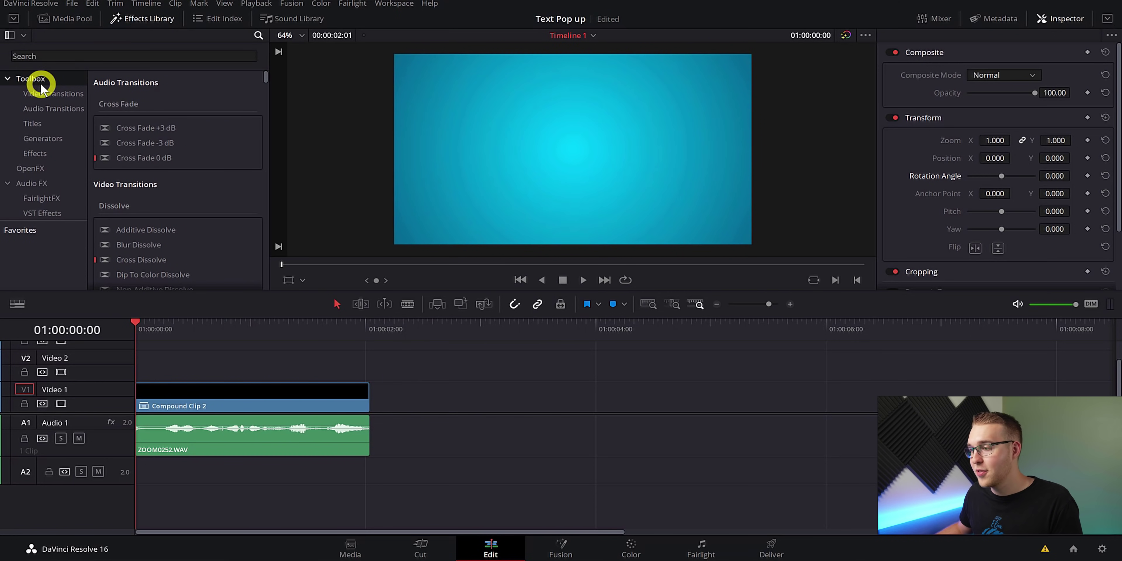
{"action": "left_click", "coordinate": [35, 123]}
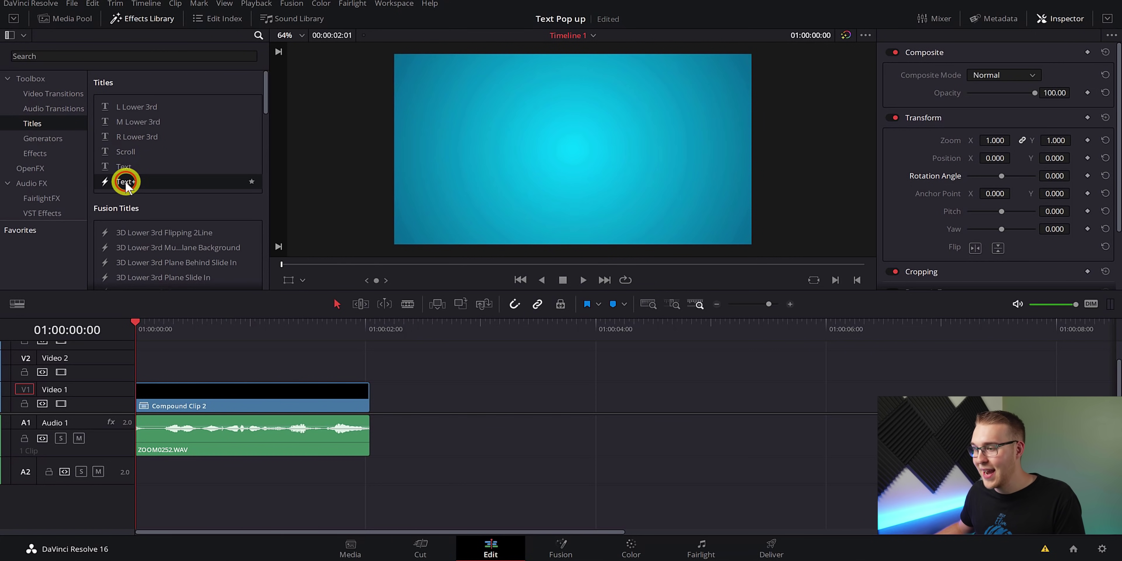
{"action": "left_click_drag", "start_coordinate": [125, 183], "coordinate": [146, 366]}
{"action": "left_click", "coordinate": [196, 371]}
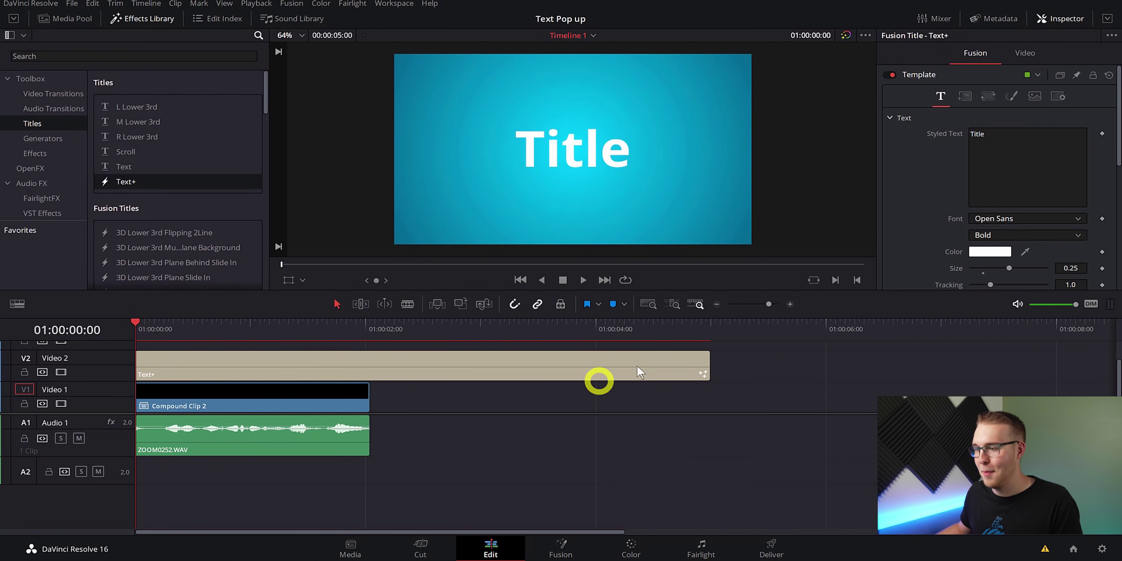
{"action": "left_click_drag", "start_coordinate": [706, 369], "coordinate": [333, 368]}
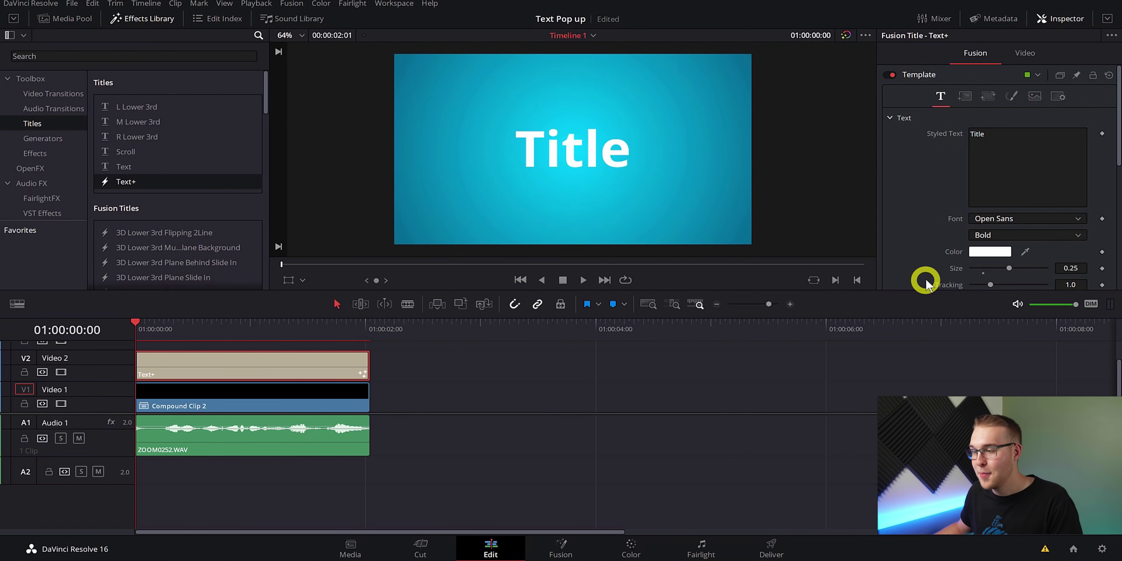
Set the title size to 0.08 and anchor it top (vertical) and left (horizontal).
{"action": "scroll", "coordinate": [944, 272], "scroll_direction": "down", "scroll_amount": 1}
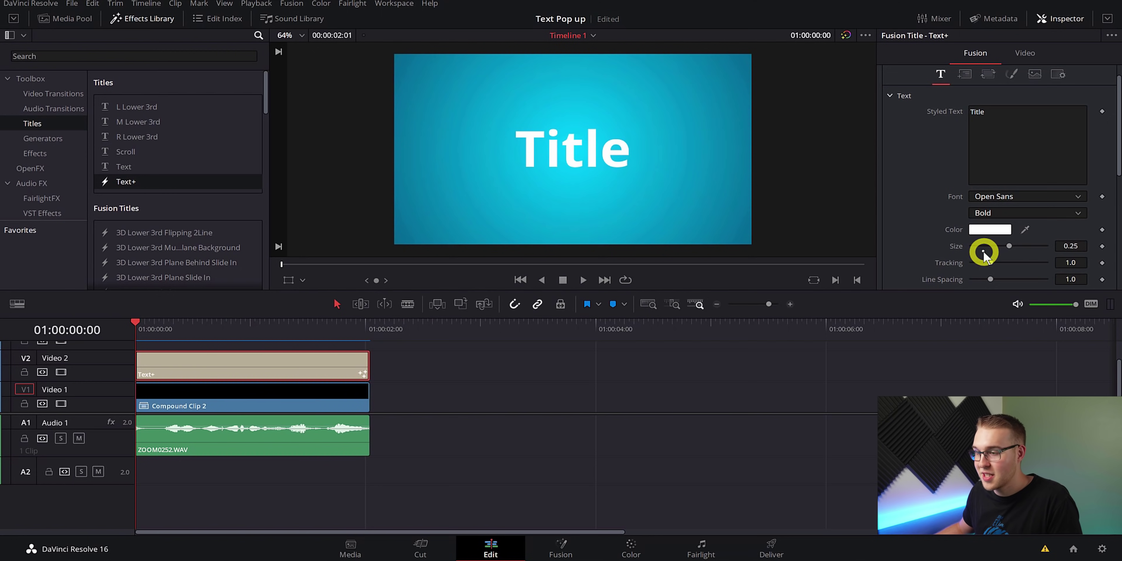
{"action": "left_click", "coordinate": [984, 251]}
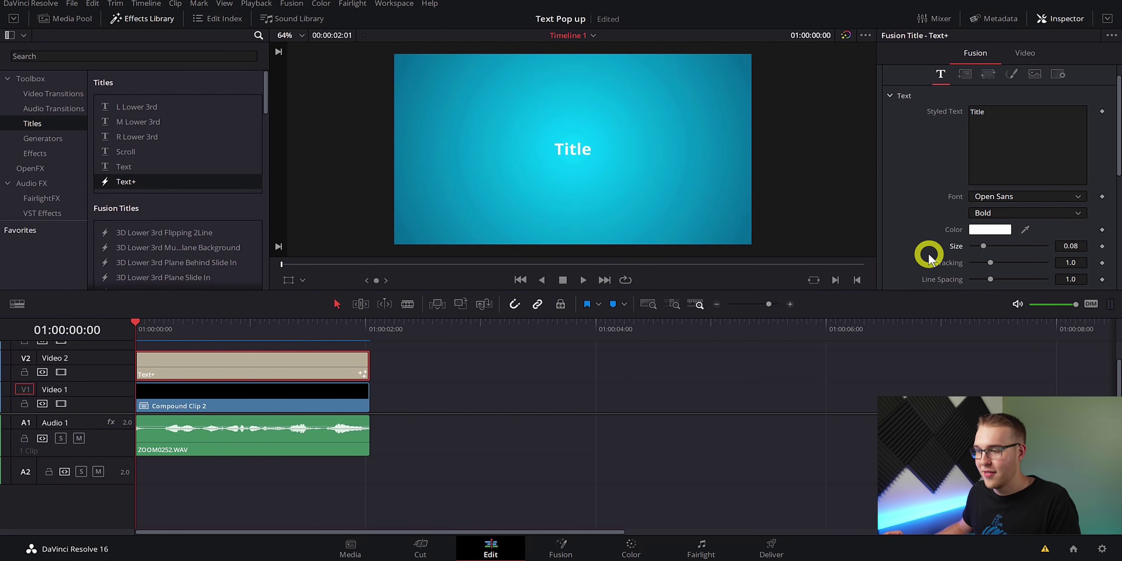
{"action": "scroll", "coordinate": [929, 258], "scroll_direction": "down", "scroll_amount": 1}
{"action": "scroll", "coordinate": [929, 258], "scroll_direction": "down", "scroll_amount": 1}
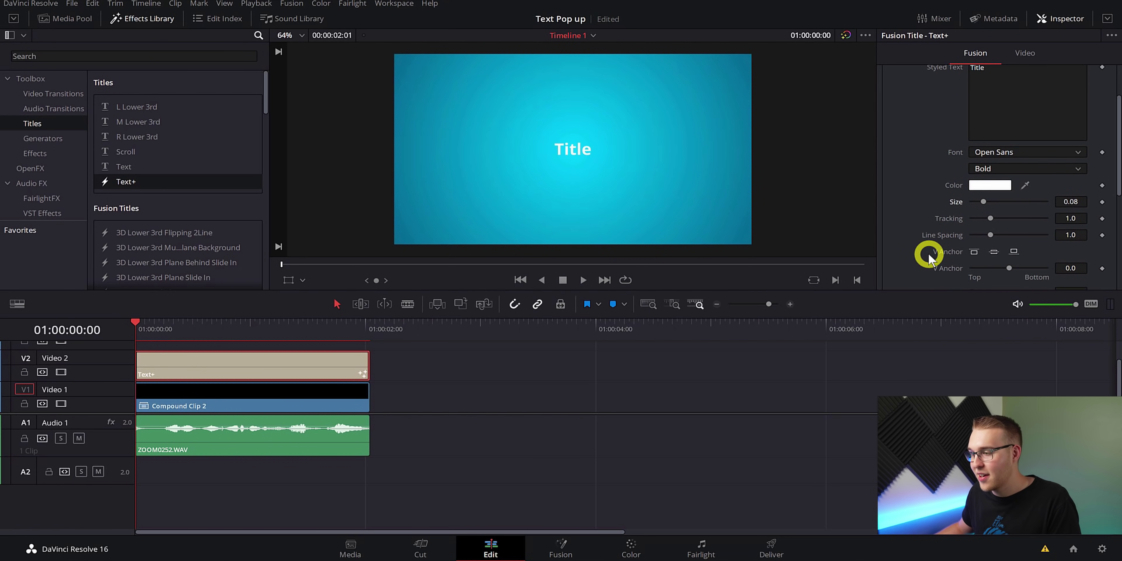
{"action": "left_click", "coordinate": [974, 252]}
{"action": "scroll", "coordinate": [971, 253], "scroll_direction": "down", "scroll_amount": 3}
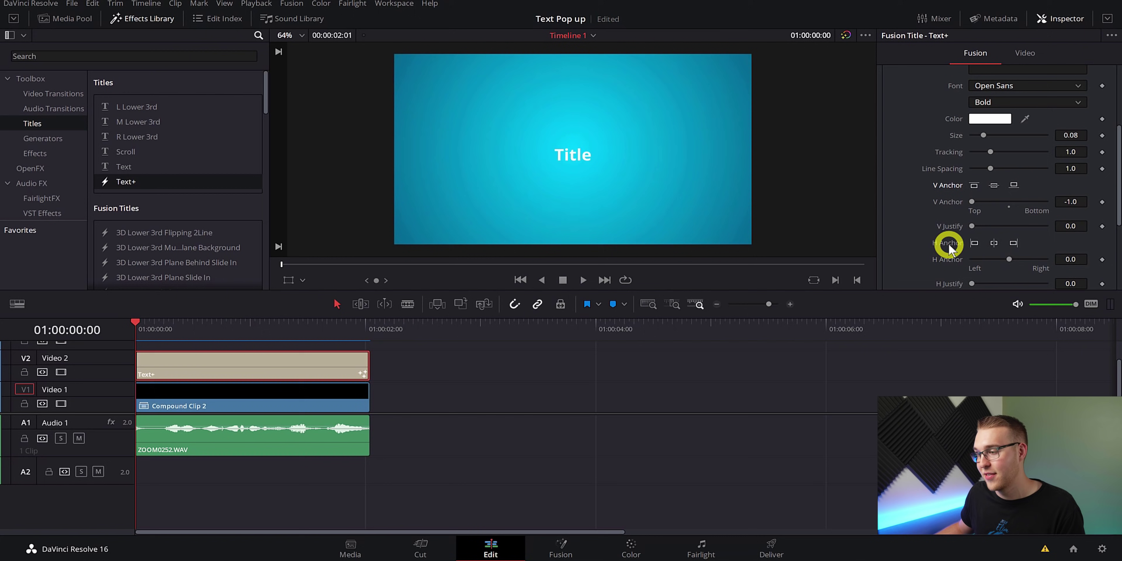
{"action": "left_click", "coordinate": [974, 243]}
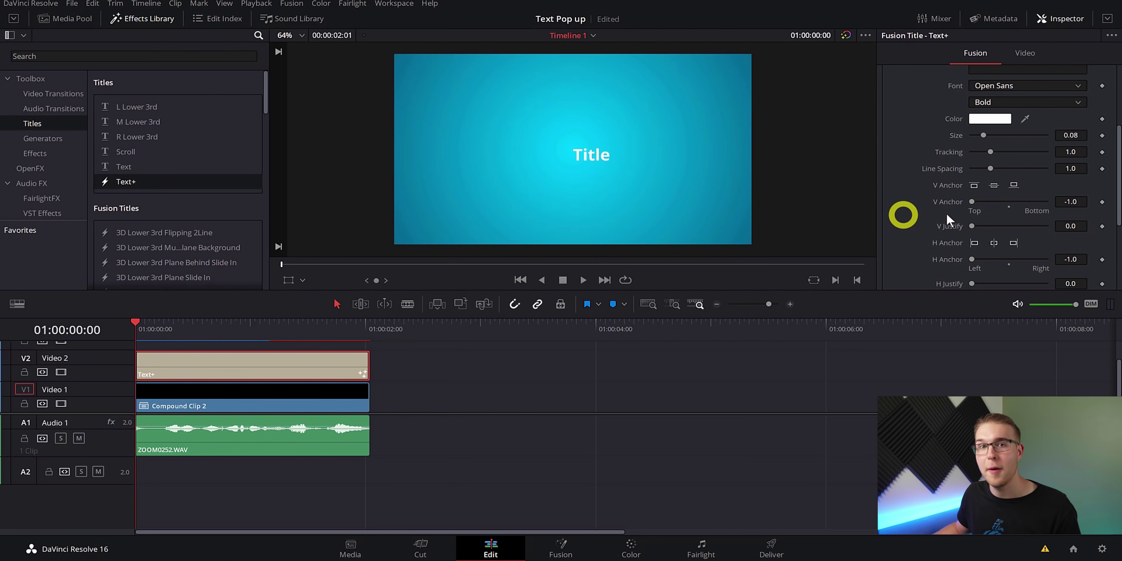
Set the title font to Gotham with the Light weight.
{"action": "scroll", "coordinate": [950, 218], "scroll_direction": "up", "scroll_amount": 5}
{"action": "left_click", "coordinate": [1038, 220]}
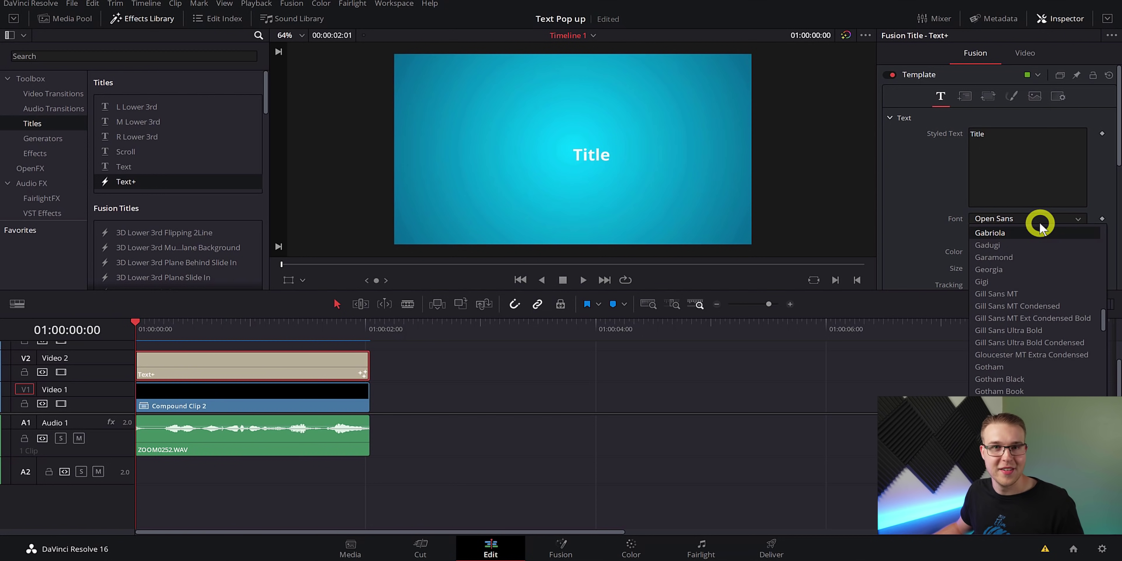
{"action": "left_click", "coordinate": [1011, 370]}
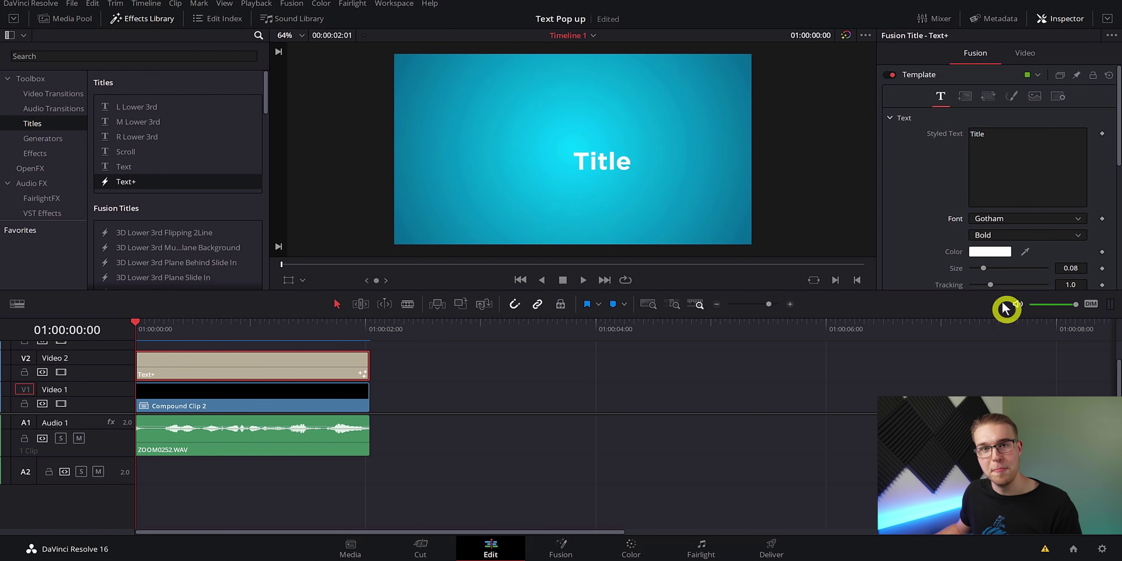
{"action": "left_click", "coordinate": [1028, 235]}
{"action": "left_click", "coordinate": [1007, 298]}
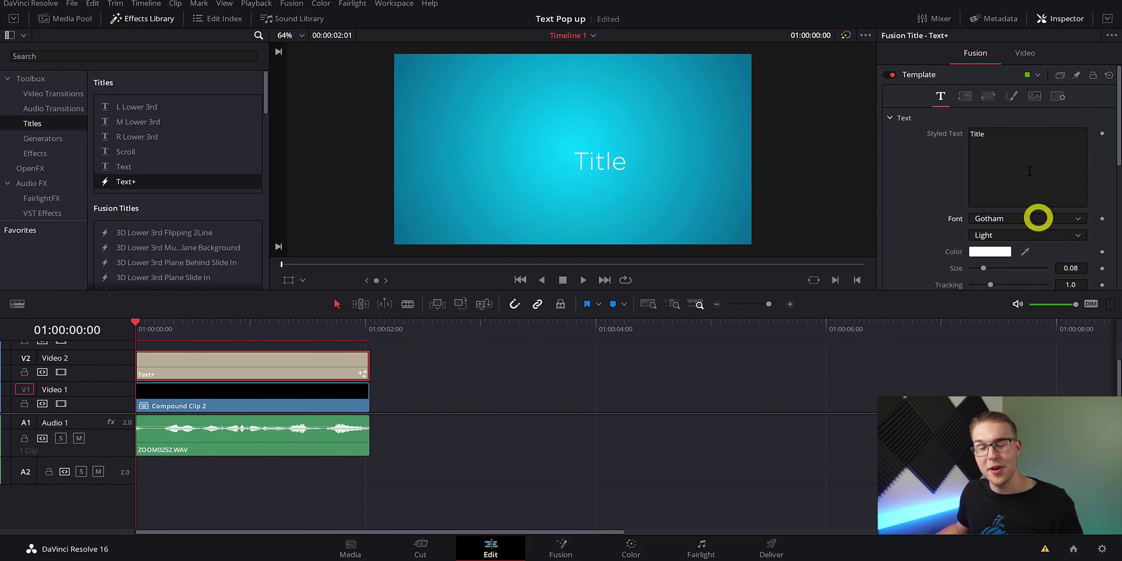
Replace the placeholder 'Title' with 'AND I MAKE' and begin typing WEEKLY on the next line.
{"action": "left_click_drag", "start_coordinate": [985, 134], "coordinate": [905, 134]}
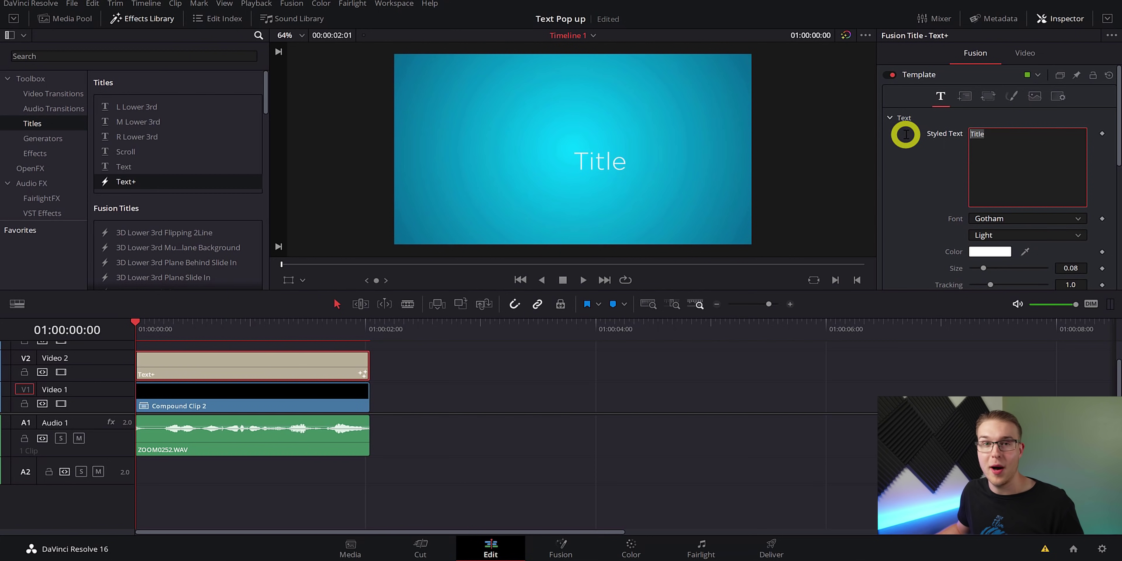
{"action": "type", "text": "AND I MAKE"}
{"action": "key", "text": "Return"}
{"action": "type", "text": "WEEKLY"}
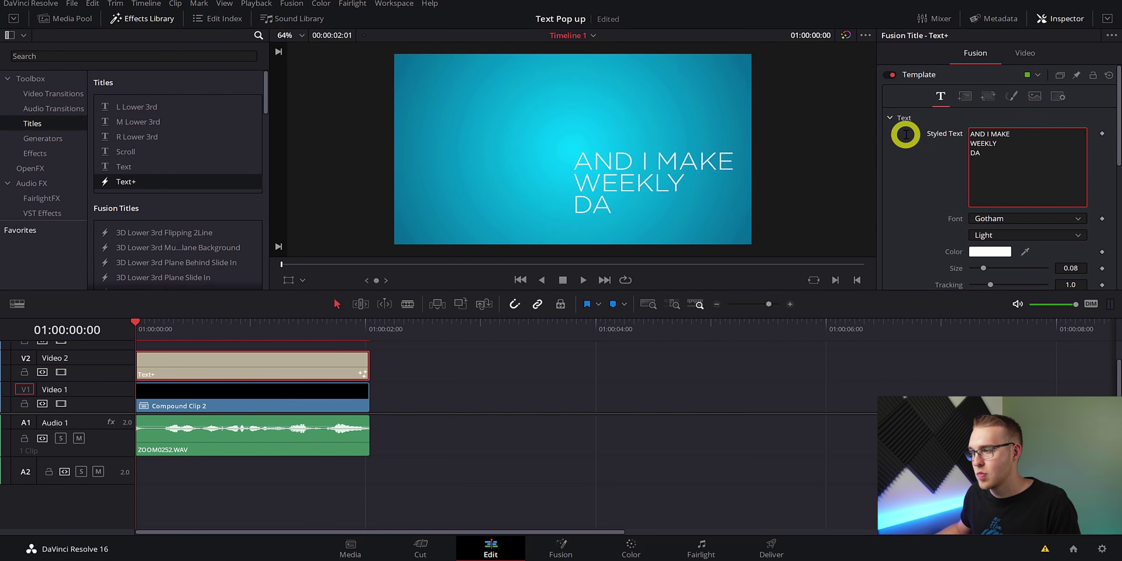
{"action": "type", "text": "SOLVE"}
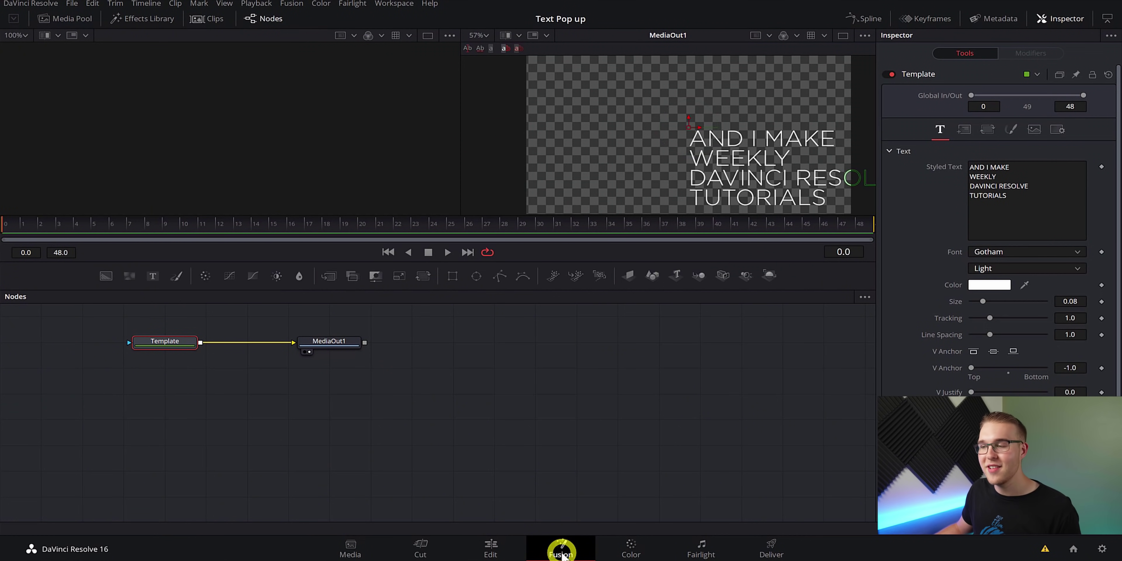
Switch to a single, taller viewer and turn off the checkerboard underlay.
{"action": "left_click", "coordinate": [841, 34]}
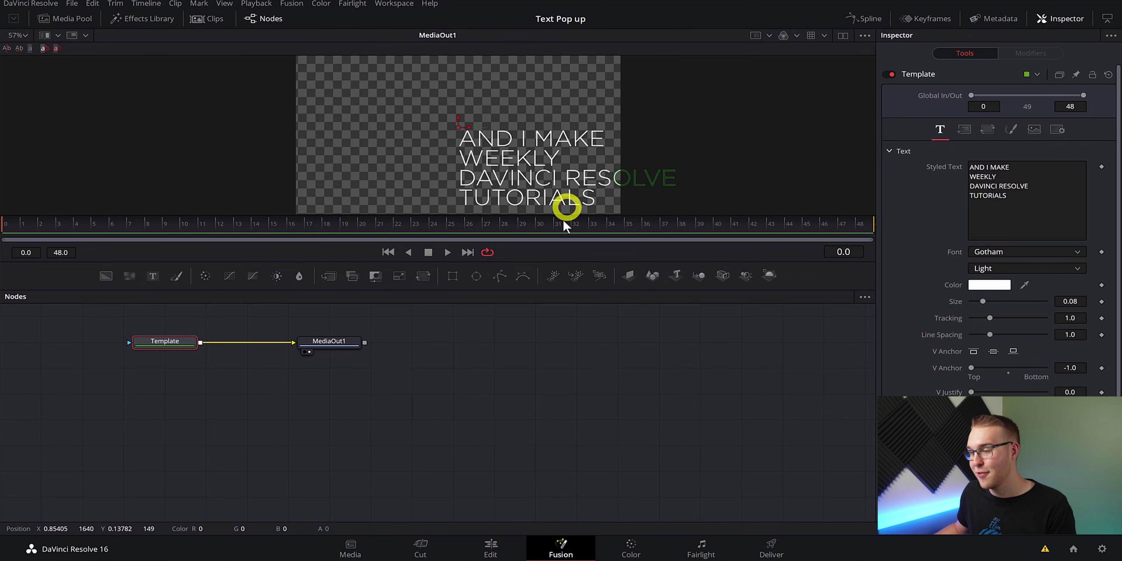
{"action": "left_click_drag", "start_coordinate": [561, 217], "coordinate": [539, 319]}
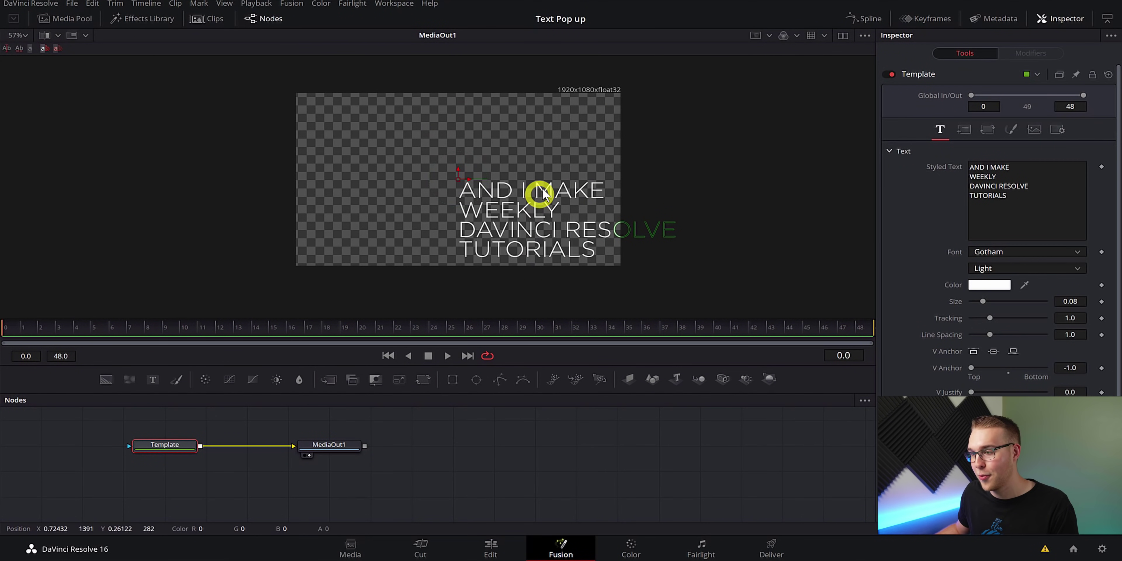
{"action": "right_click", "coordinate": [556, 162]}
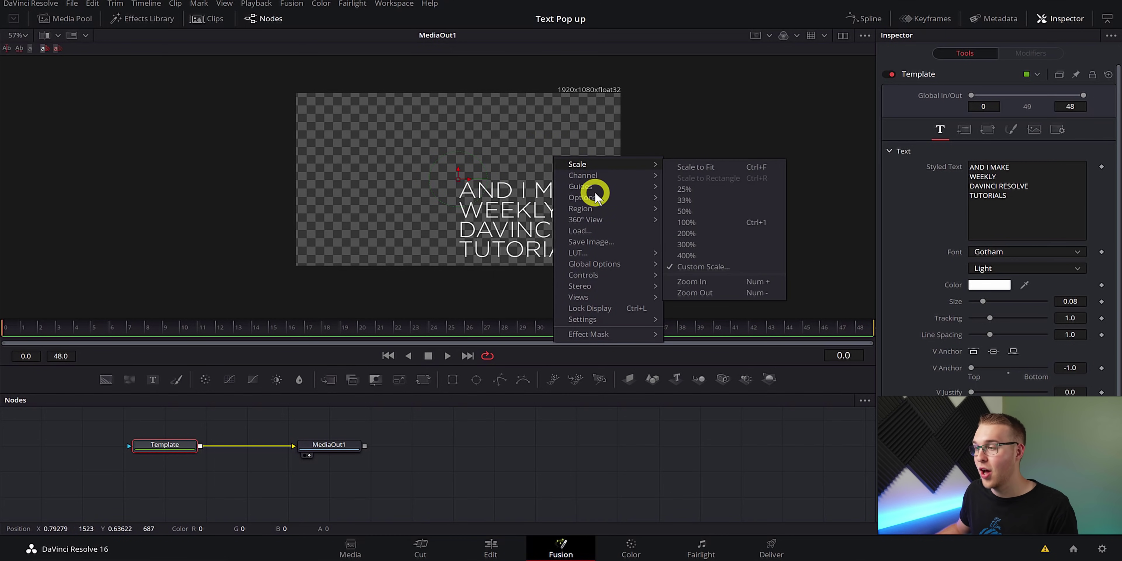
{"action": "mouse_move", "coordinate": [588, 199]}
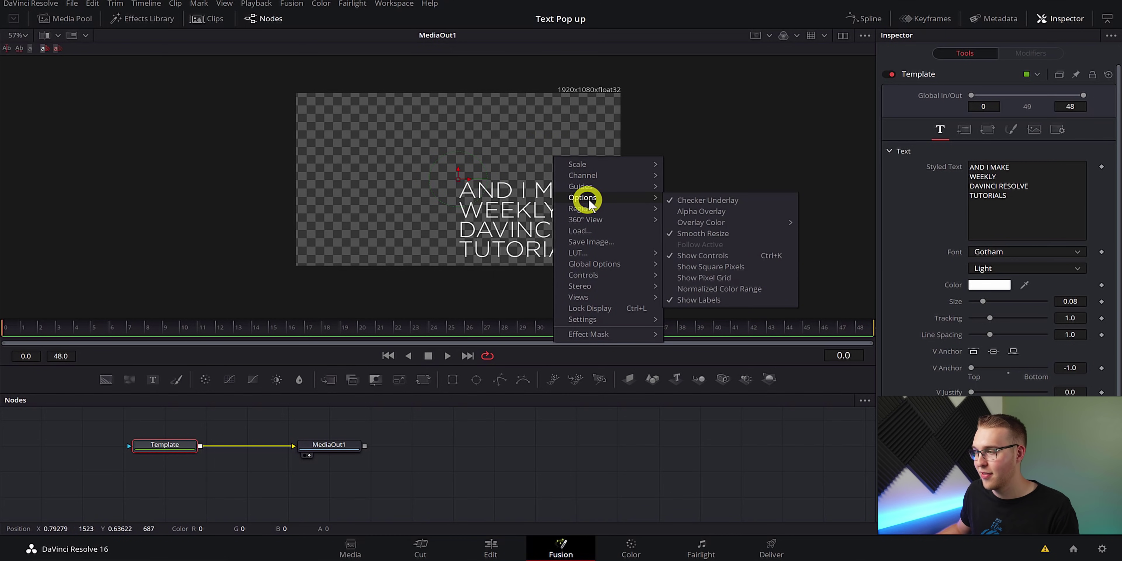
{"action": "left_click", "coordinate": [701, 199]}
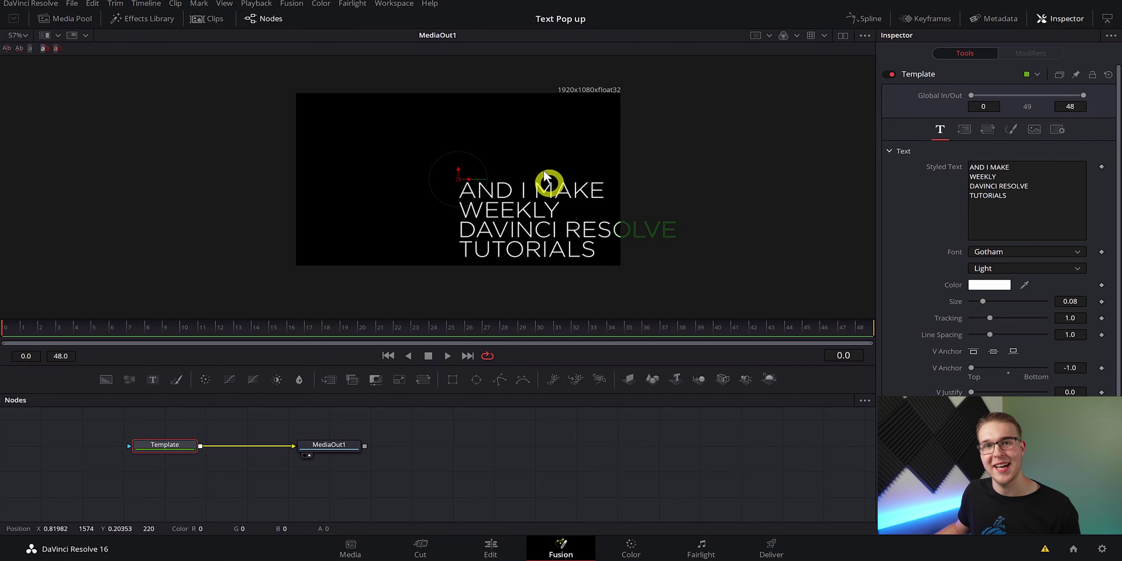
Turn on the safe-area guides in the viewer.
{"action": "right_click", "coordinate": [577, 160]}
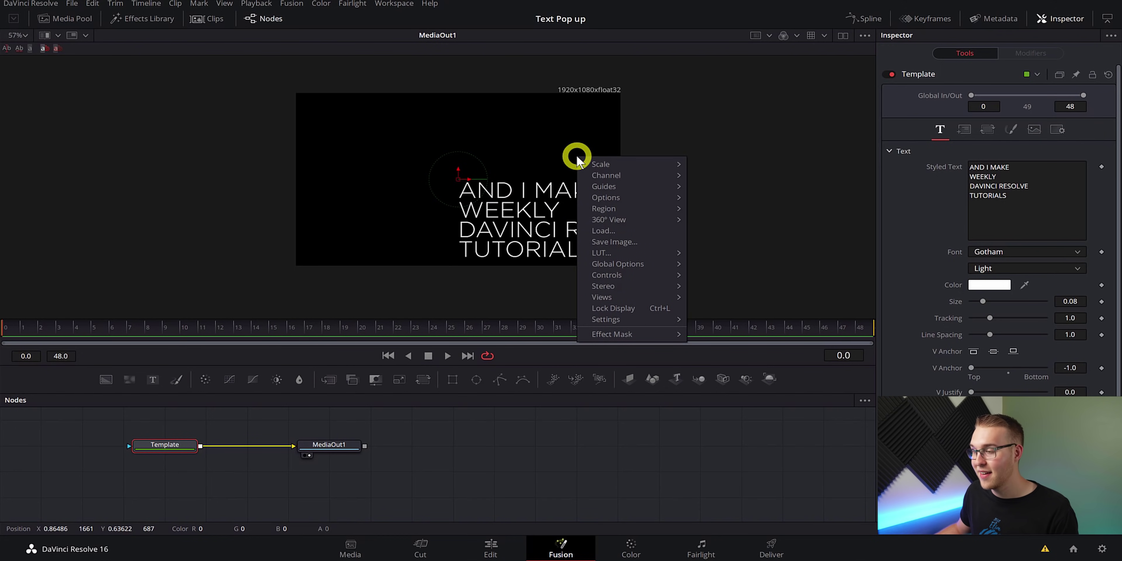
{"action": "mouse_move", "coordinate": [614, 186]}
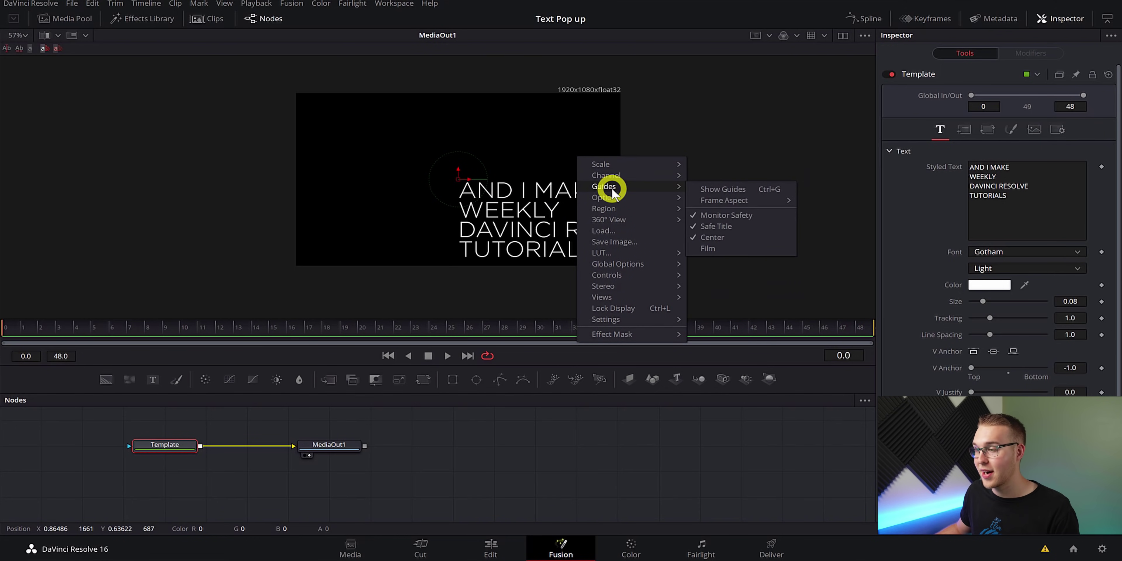
{"action": "left_click", "coordinate": [711, 191]}
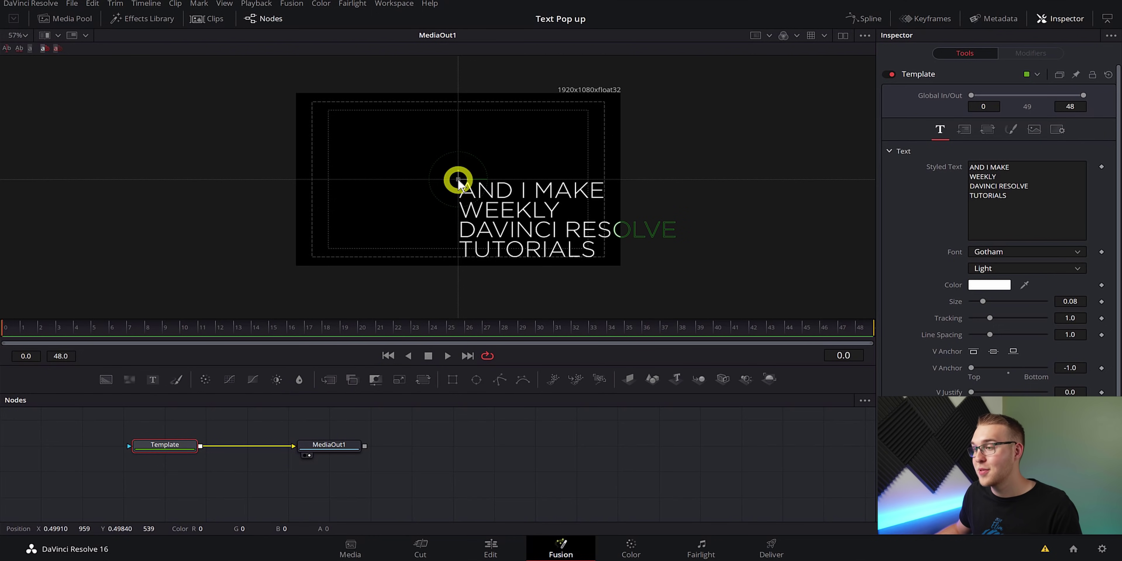
Move the title to the top-left of the frame and enlarge it to size 0.1086.
{"action": "left_click_drag", "start_coordinate": [455, 177], "coordinate": [311, 102]}
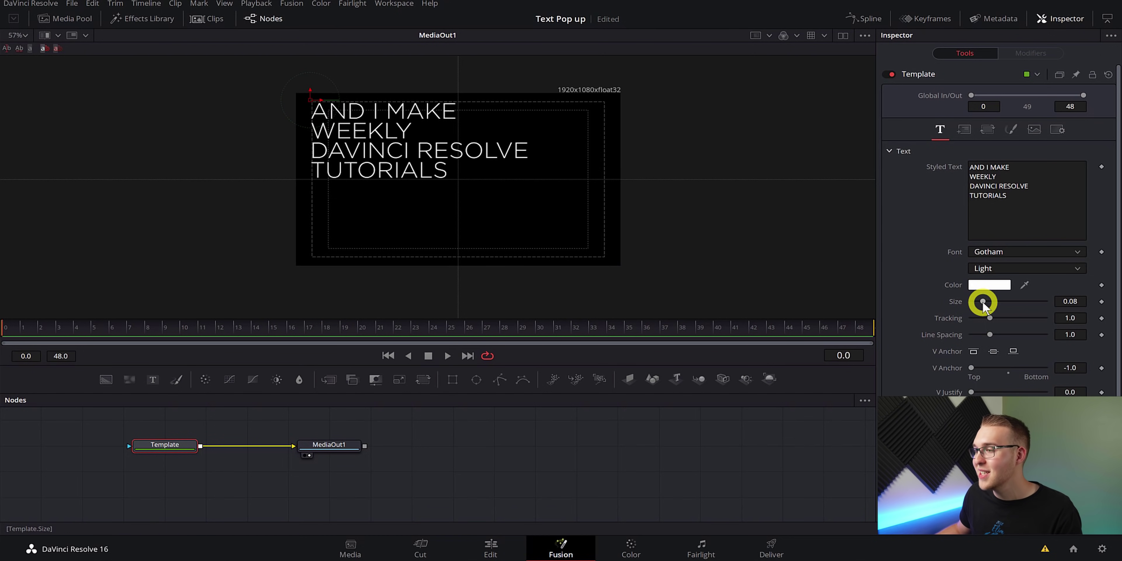
{"action": "left_click_drag", "start_coordinate": [982, 302], "coordinate": [988, 301]}
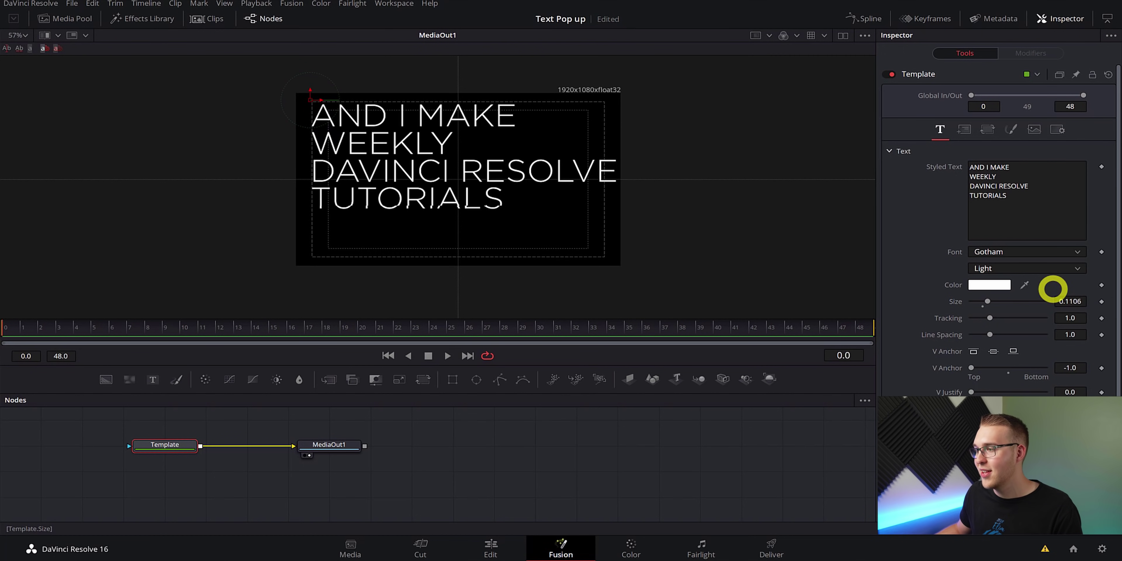
{"action": "left_click_drag", "start_coordinate": [1053, 288], "coordinate": [1051, 288]}
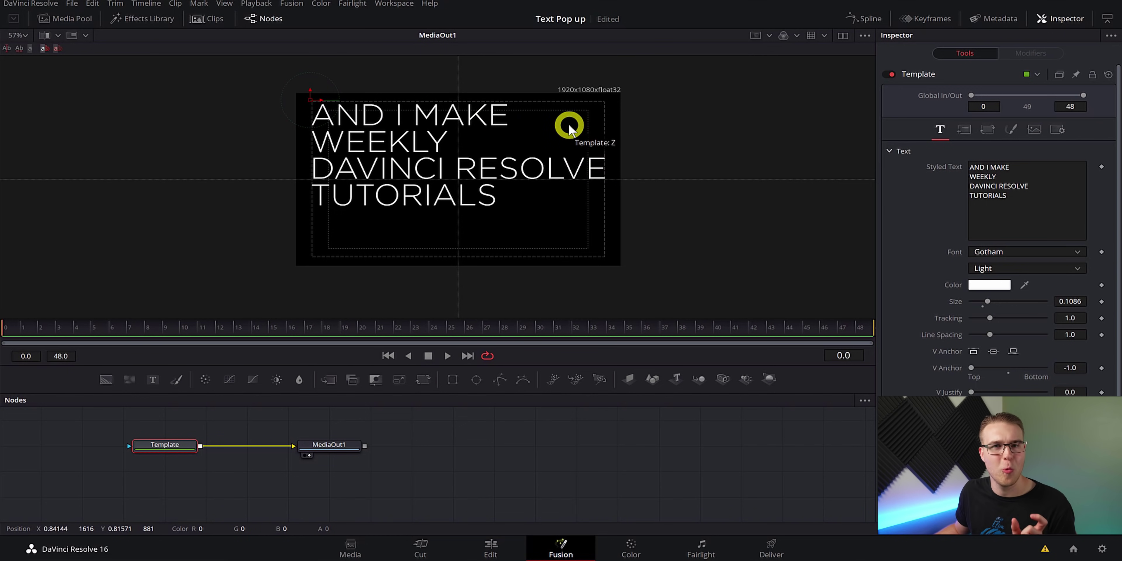
Add Character Level Styling to the Styled Text.
{"action": "left_click_drag", "start_coordinate": [1010, 167], "coordinate": [959, 167]}
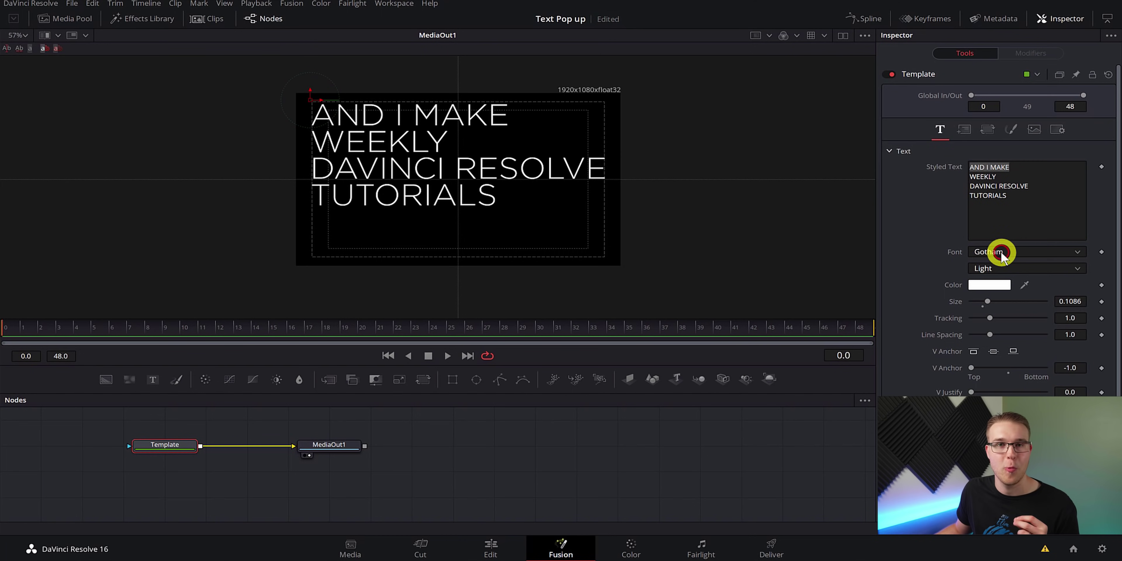
{"action": "scroll", "coordinate": [1001, 255], "scroll_direction": "up", "scroll_amount": 15}
{"action": "scroll", "coordinate": [972, 258], "scroll_direction": "down", "scroll_amount": 15}
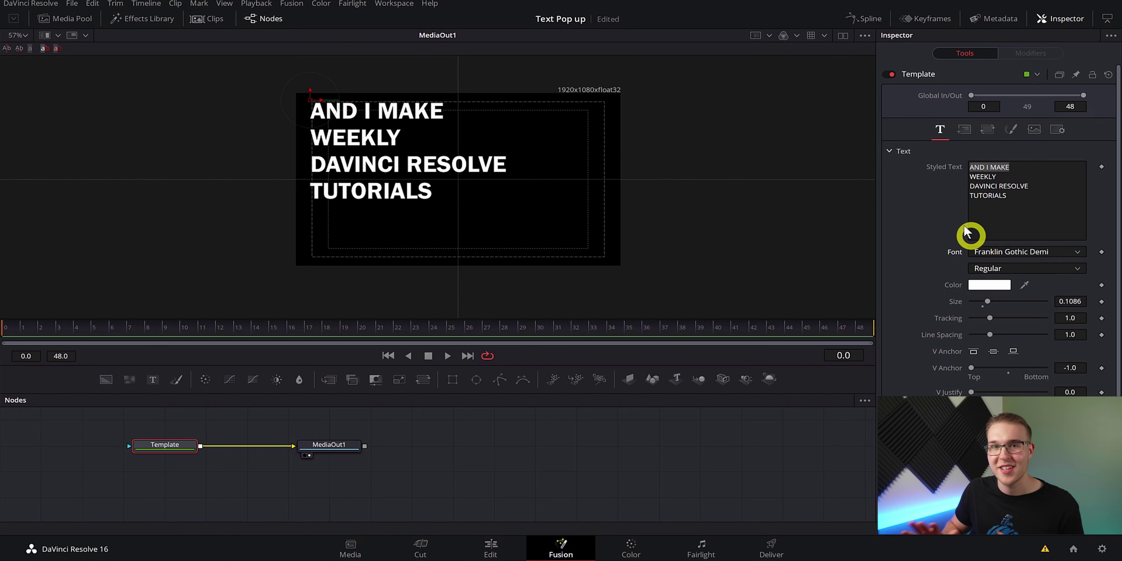
{"action": "right_click", "coordinate": [942, 168]}
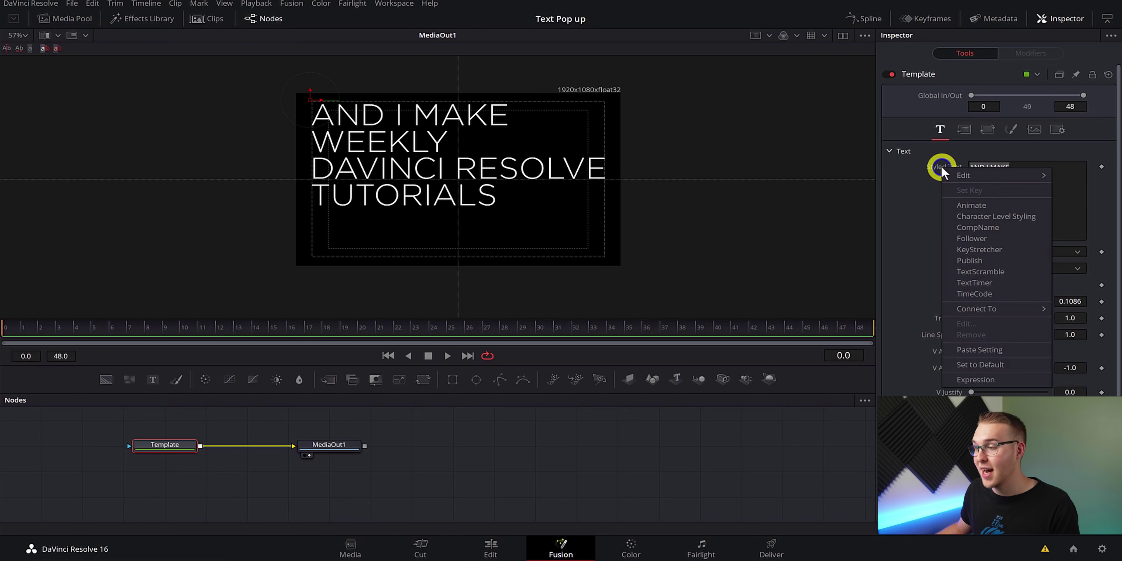
{"action": "left_click", "coordinate": [973, 217]}
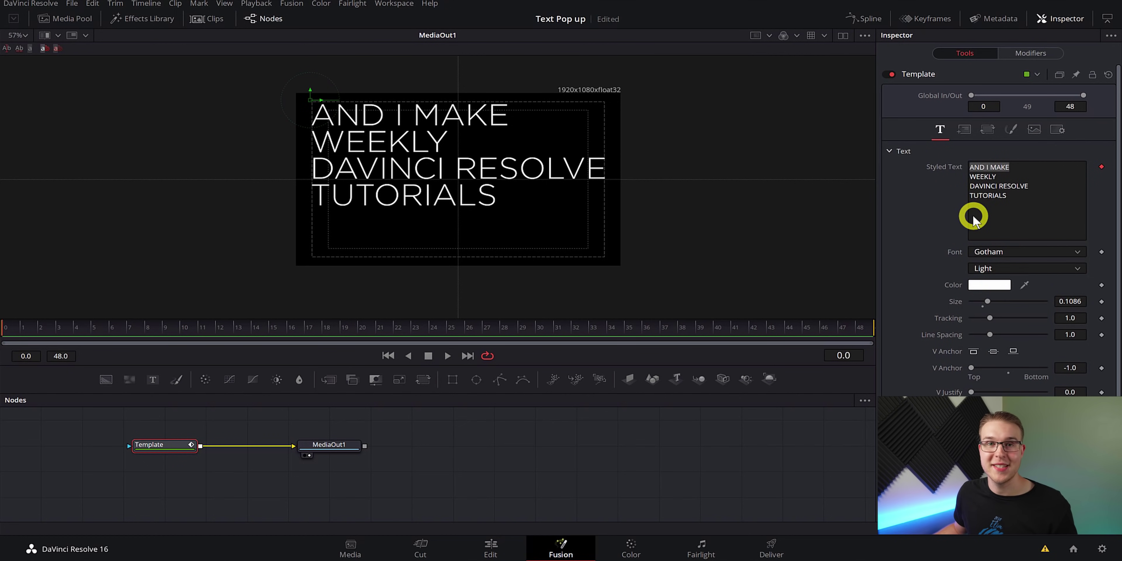
In the modifier settings, enlarge AND I MAKE most and raise WEEKLY to size 0.1336.
{"action": "left_click", "coordinate": [1029, 53]}
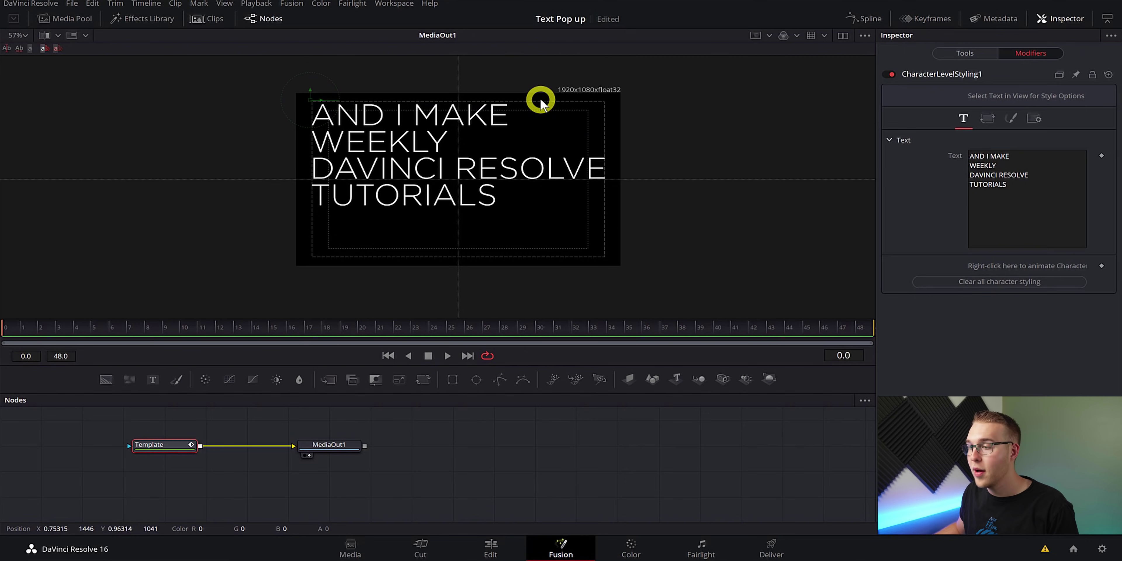
{"action": "left_click_drag", "start_coordinate": [540, 105], "coordinate": [304, 133]}
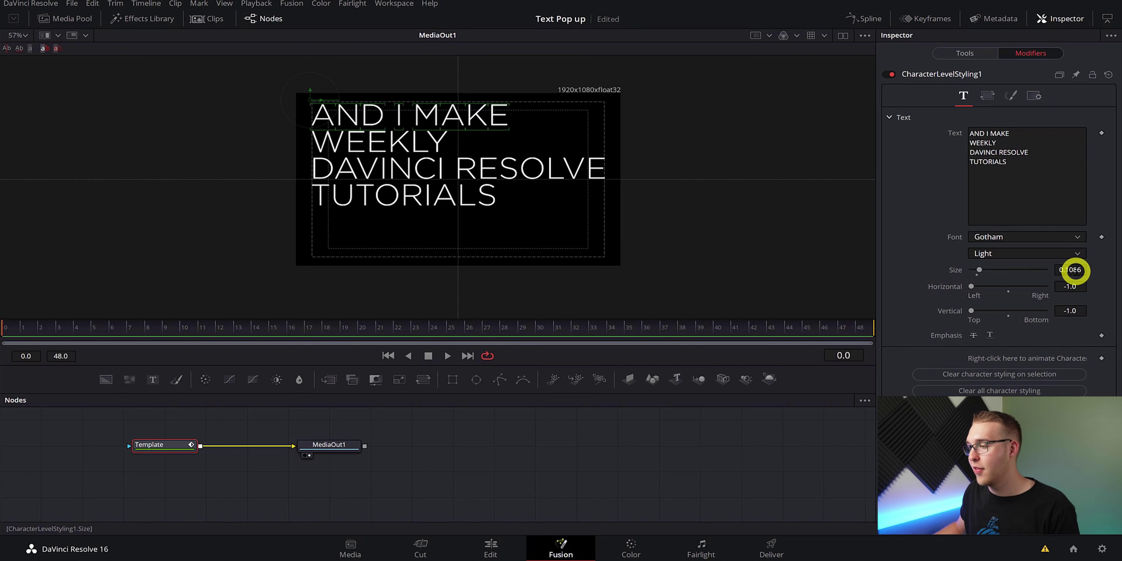
{"action": "left_click_drag", "start_coordinate": [1074, 270], "coordinate": [1106, 271]}
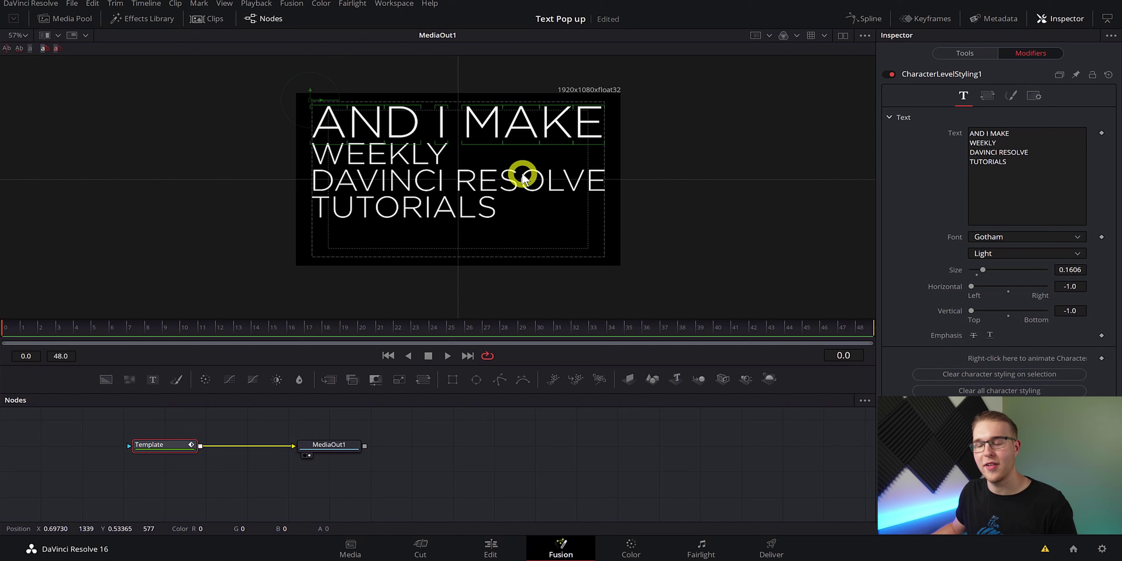
{"action": "left_click_drag", "start_coordinate": [471, 153], "coordinate": [298, 170]}
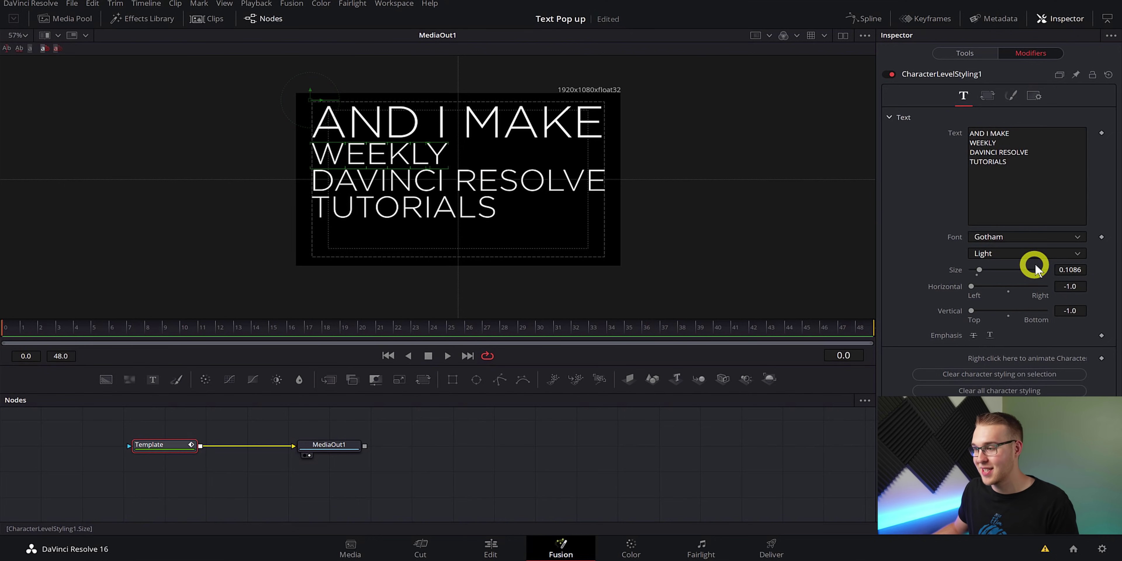
{"action": "left_click_drag", "start_coordinate": [1102, 269], "coordinate": [1078, 256]}
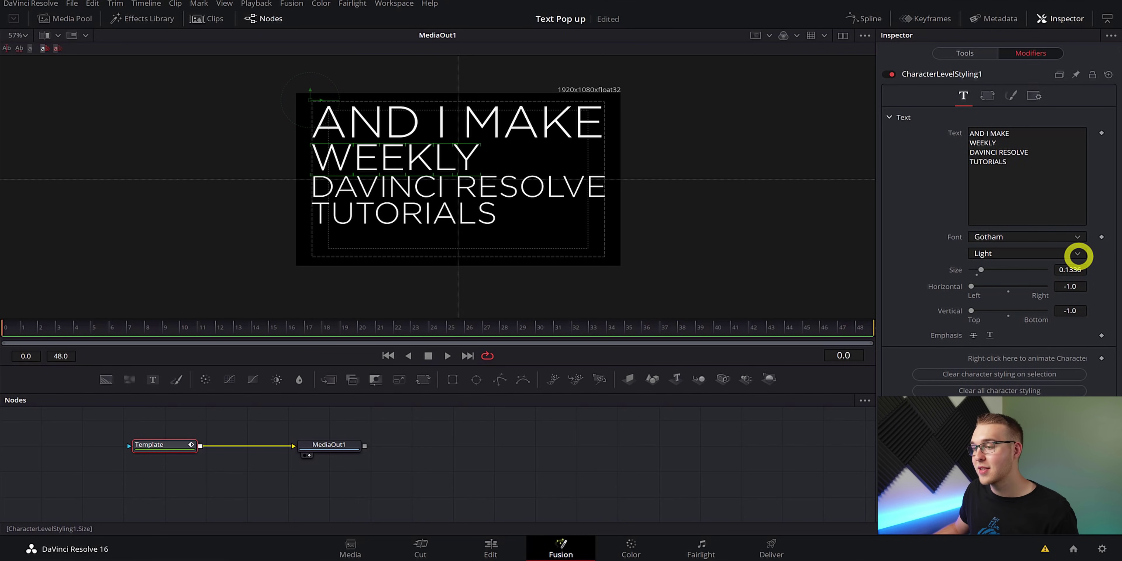
Widen WEEKLY's letter spacing to 1.246 and increase its size to 0.1726.
{"action": "left_click", "coordinate": [989, 96]}
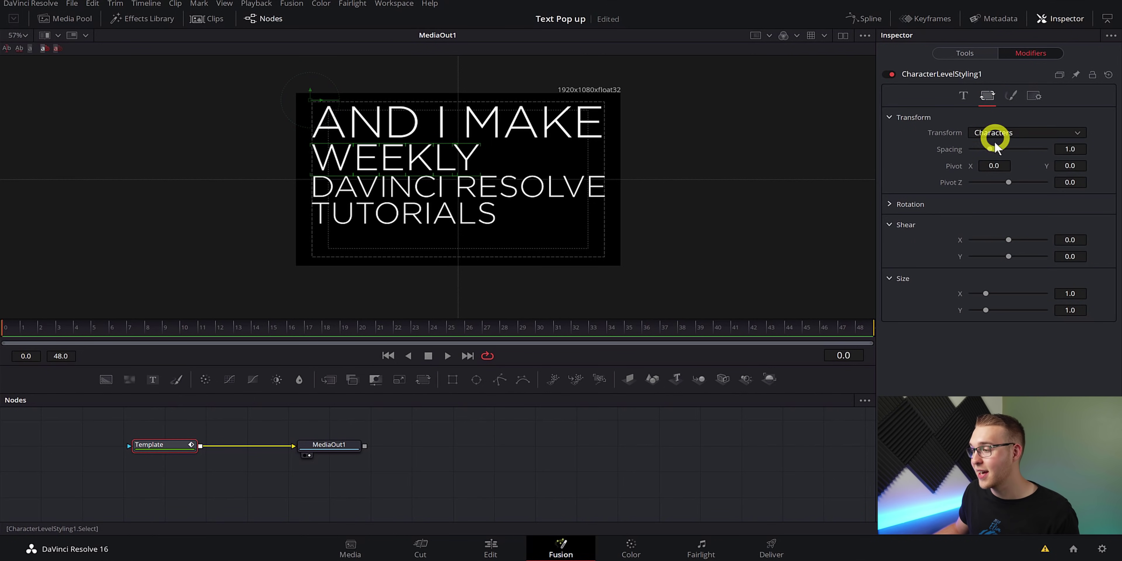
{"action": "left_click_drag", "start_coordinate": [1071, 152], "coordinate": [1094, 148]}
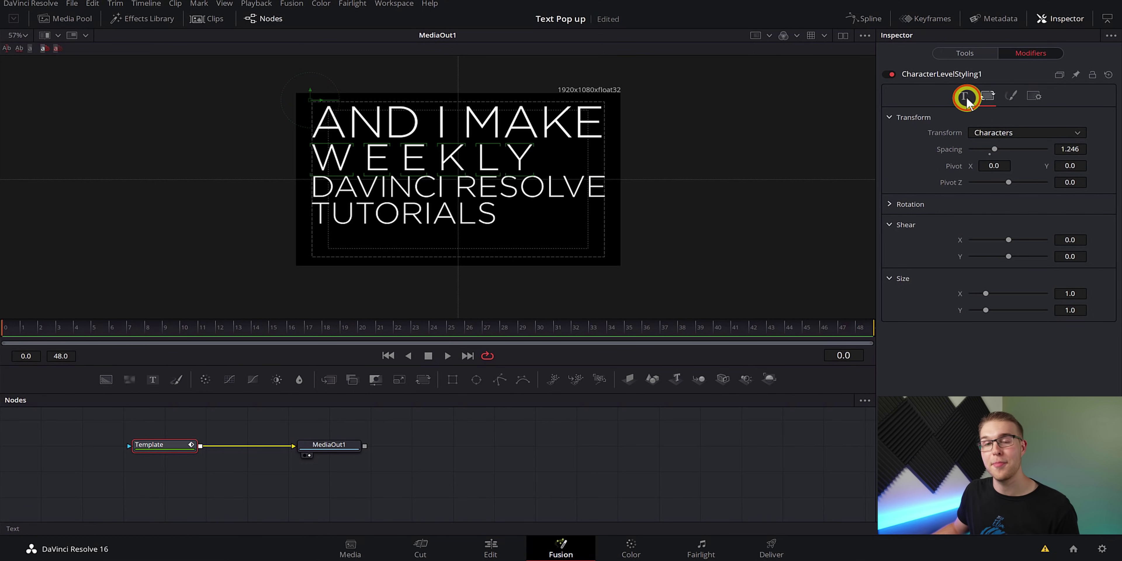
{"action": "left_click", "coordinate": [963, 95]}
{"action": "left_click_drag", "start_coordinate": [1082, 270], "coordinate": [1105, 270]}
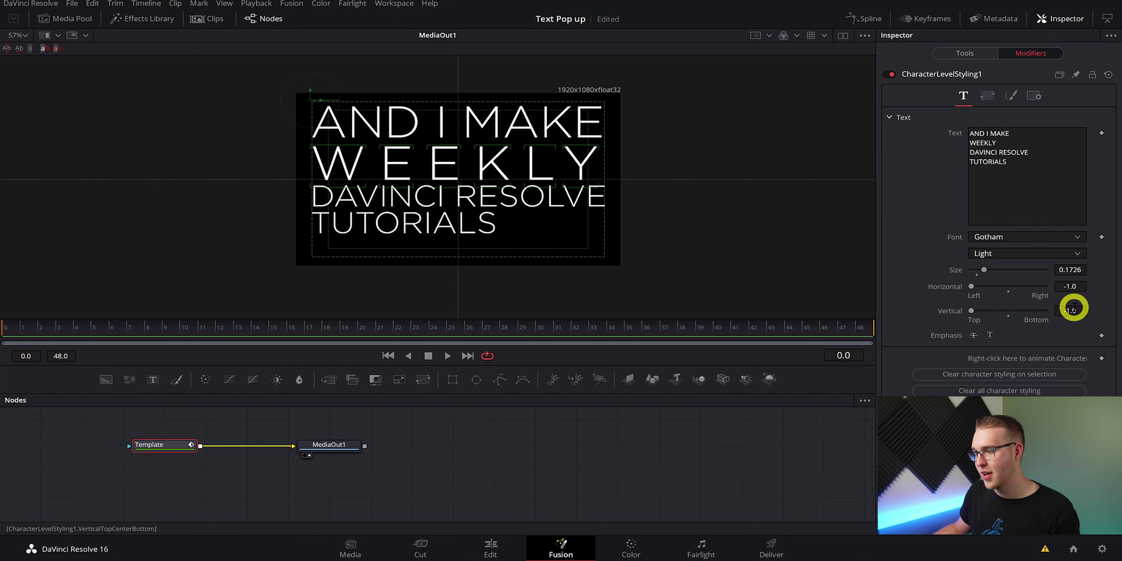
Nudge WEEKLY vertically, then enlarge TUTORIALS to size 0.1706.
{"action": "mouse_move", "coordinate": [1070, 311]}
{"action": "left_mouse_down"}
{"action": "mouse_move", "coordinate": [1059, 308]}
{"action": "mouse_move", "coordinate": [1094, 308]}
{"action": "mouse_move", "coordinate": [1083, 303]}
{"action": "left_mouse_up"}
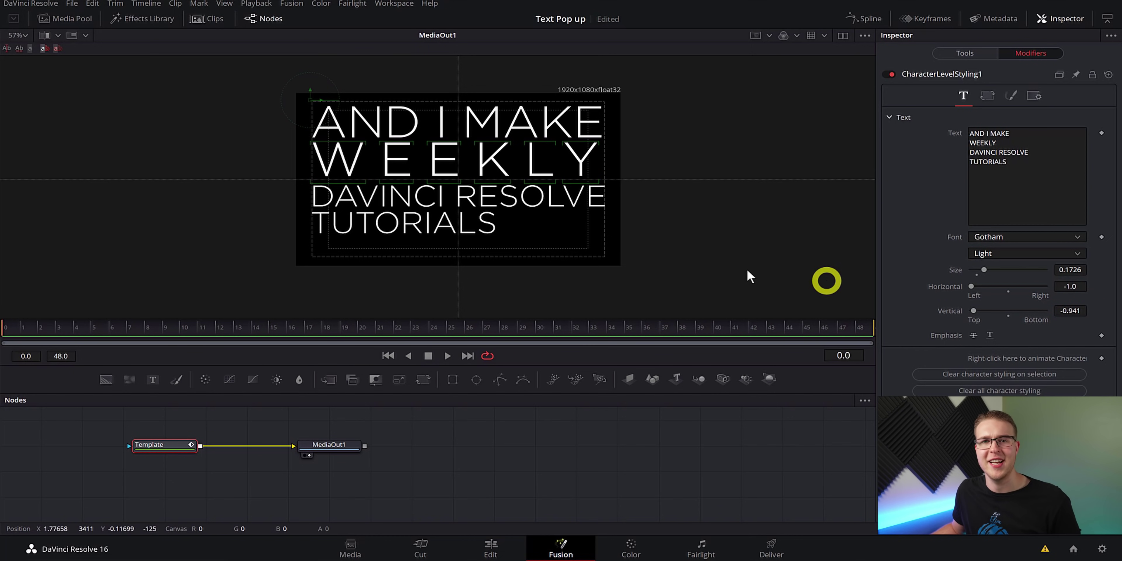
{"action": "left_click", "coordinate": [737, 268]}
{"action": "left_click_drag", "start_coordinate": [310, 217], "coordinate": [529, 240]}
{"action": "left_click_drag", "start_coordinate": [1074, 270], "coordinate": [1108, 270]}
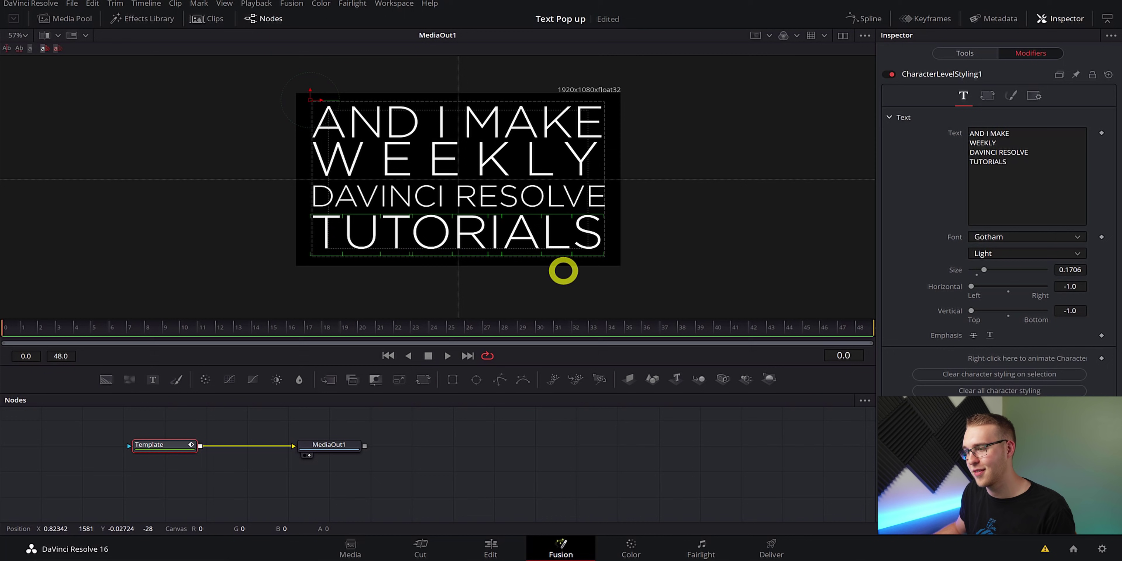
Set WEEKLY in Gotham Thin and enlarge it to size 0.2026.
{"action": "left_click", "coordinate": [788, 174]}
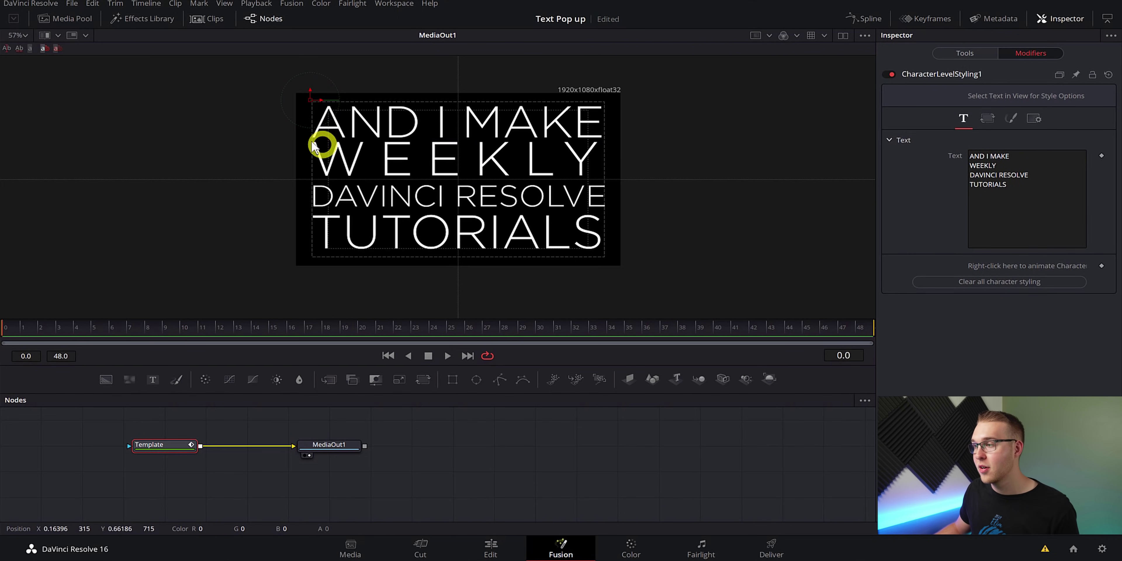
{"action": "left_click_drag", "start_coordinate": [293, 137], "coordinate": [612, 180]}
{"action": "left_click", "coordinate": [1011, 236]}
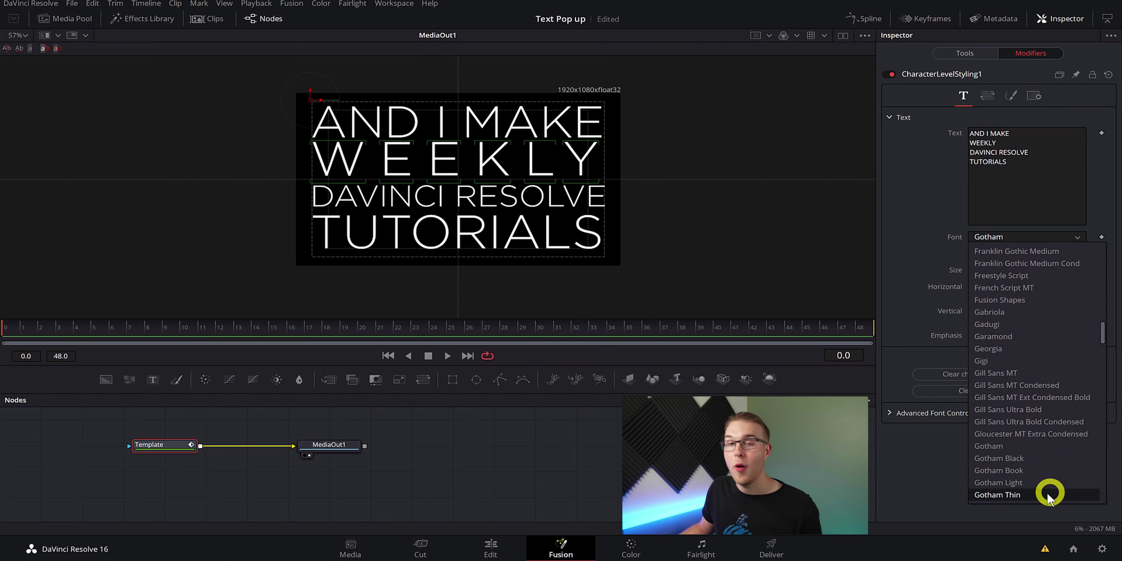
{"action": "left_click", "coordinate": [1035, 492]}
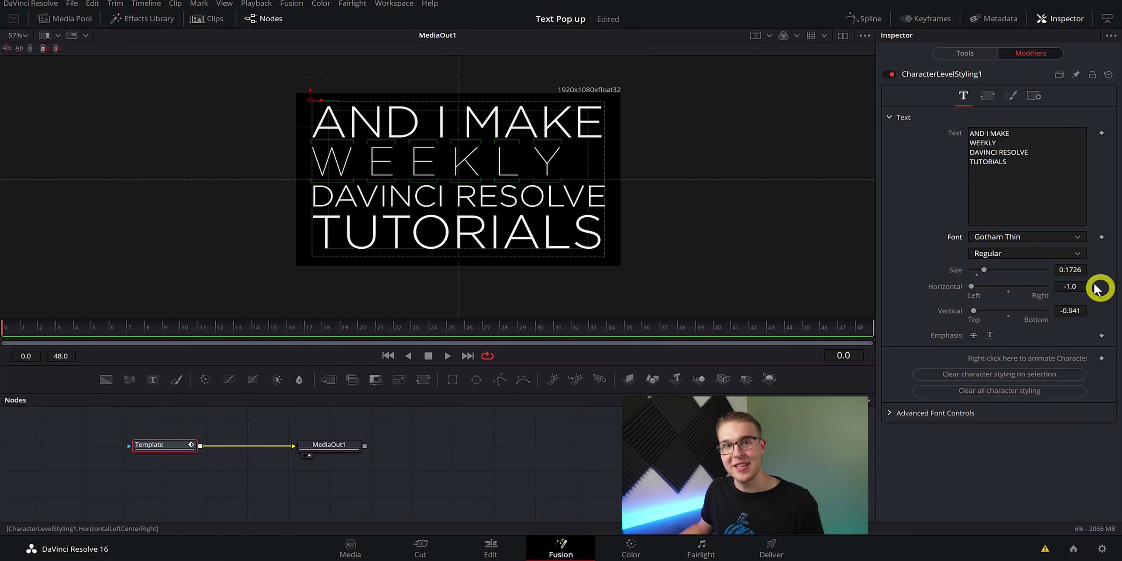
{"action": "left_click_drag", "start_coordinate": [1082, 270], "coordinate": [1097, 270]}
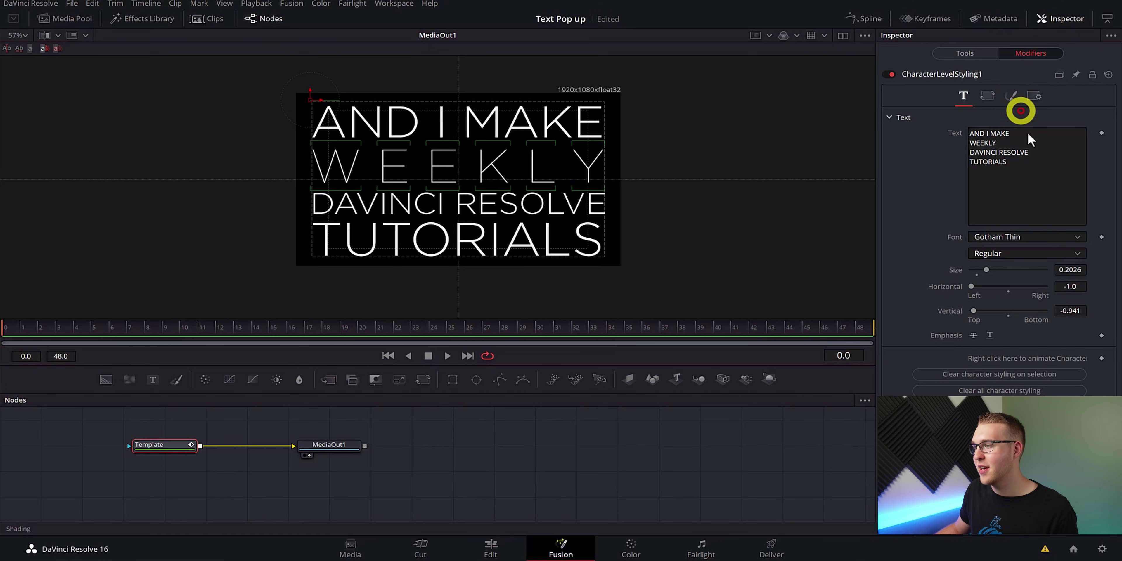
Color WEEKLY pure red and make MAKE bold yellow.
{"action": "left_click", "coordinate": [1011, 97]}
{"action": "left_click_drag", "start_coordinate": [1011, 259], "coordinate": [1062, 238]}
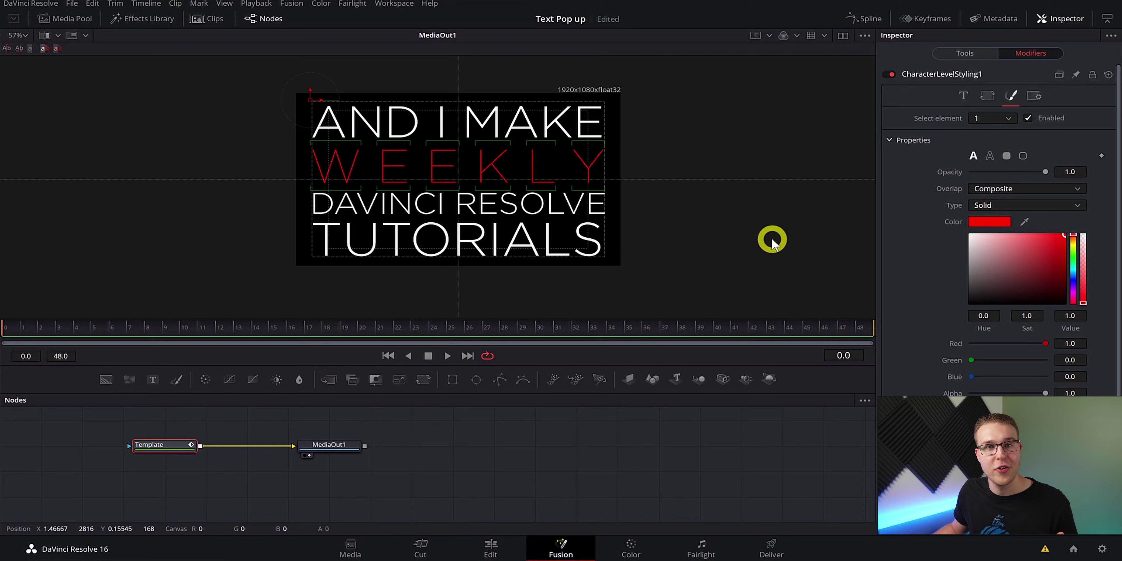
{"action": "left_click_drag", "start_coordinate": [449, 83], "coordinate": [628, 150]}
{"action": "left_click", "coordinate": [963, 95]}
{"action": "left_click", "coordinate": [1027, 253]}
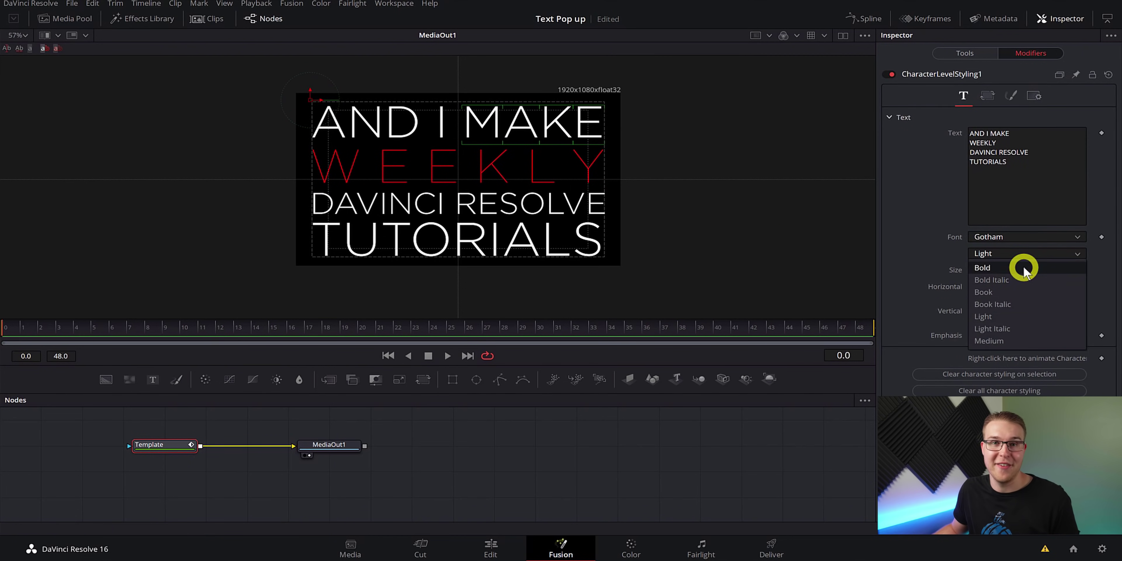
{"action": "left_click", "coordinate": [1023, 267]}
{"action": "left_click", "coordinate": [1011, 96]}
{"action": "left_click_drag", "start_coordinate": [1073, 301], "coordinate": [1073, 247]}
Make DAVINCI bold green and color RESOLVE lavender.
{"action": "left_click", "coordinate": [963, 96]}
{"action": "left_click", "coordinate": [1028, 253]}
{"action": "mouse_move", "coordinate": [305, 188]}
{"action": "left_mouse_down"}
{"action": "mouse_move", "coordinate": [451, 220]}
{"action": "mouse_move", "coordinate": [616, 217]}
{"action": "left_mouse_up"}
{"action": "left_click", "coordinate": [1023, 268]}
{"action": "left_click", "coordinate": [1011, 96]}
{"action": "left_click", "coordinate": [1075, 252]}
{"action": "left_click", "coordinate": [1074, 281]}
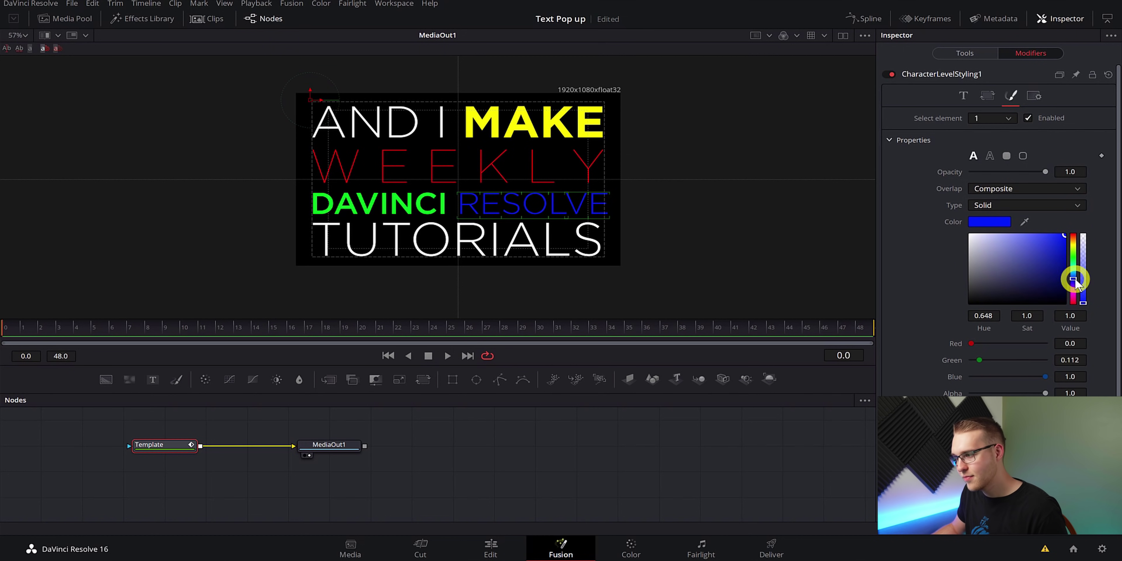
{"action": "left_click", "coordinate": [1074, 288]}
{"action": "left_click", "coordinate": [1039, 239]}
Make TUTORIALS bold italic.
{"action": "left_click_drag", "start_coordinate": [307, 220], "coordinate": [608, 259]}
{"action": "left_click", "coordinate": [963, 96]}
{"action": "left_click", "coordinate": [1028, 253]}
{"action": "left_click", "coordinate": [1024, 268]}
{"action": "left_click", "coordinate": [809, 281]}
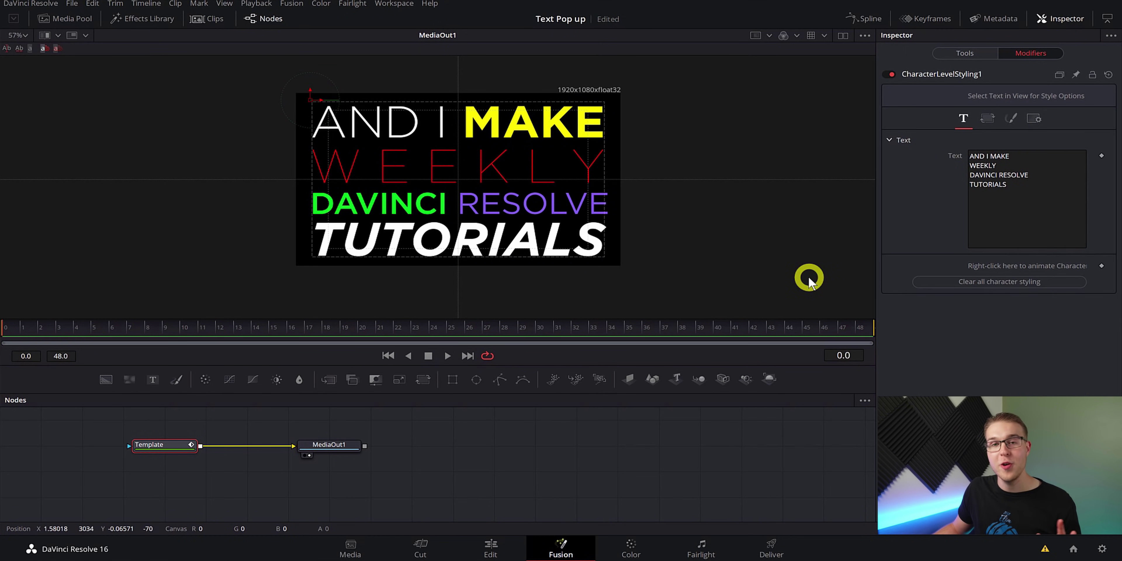
Select the Text+ title on V2 and drag its Write On End from 1.0 to 0.0, hiding all text.
{"action": "left_click", "coordinate": [495, 552]}
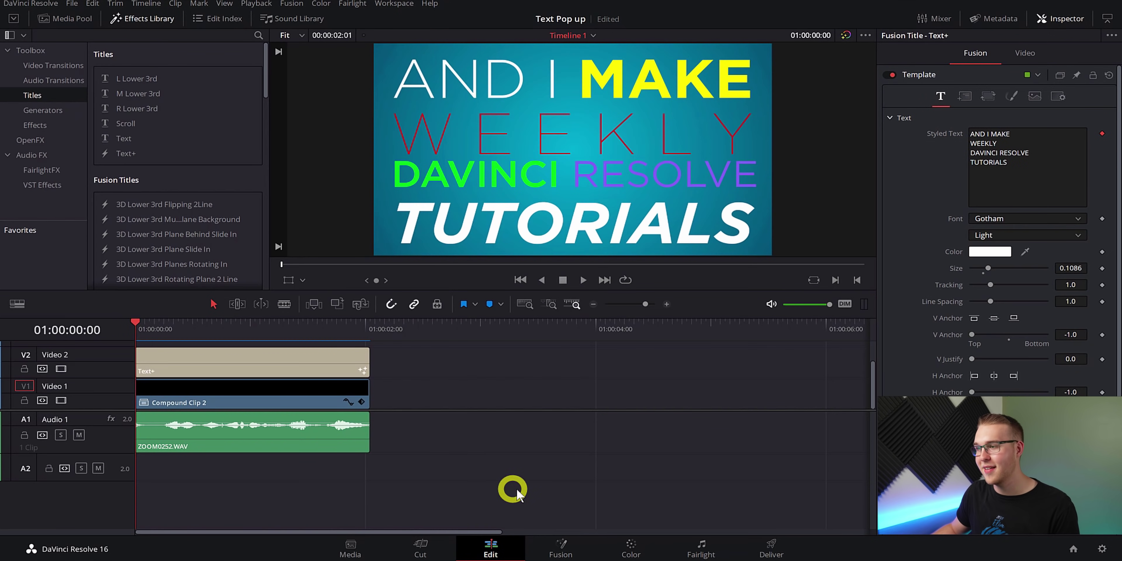
{"action": "left_click", "coordinate": [326, 368]}
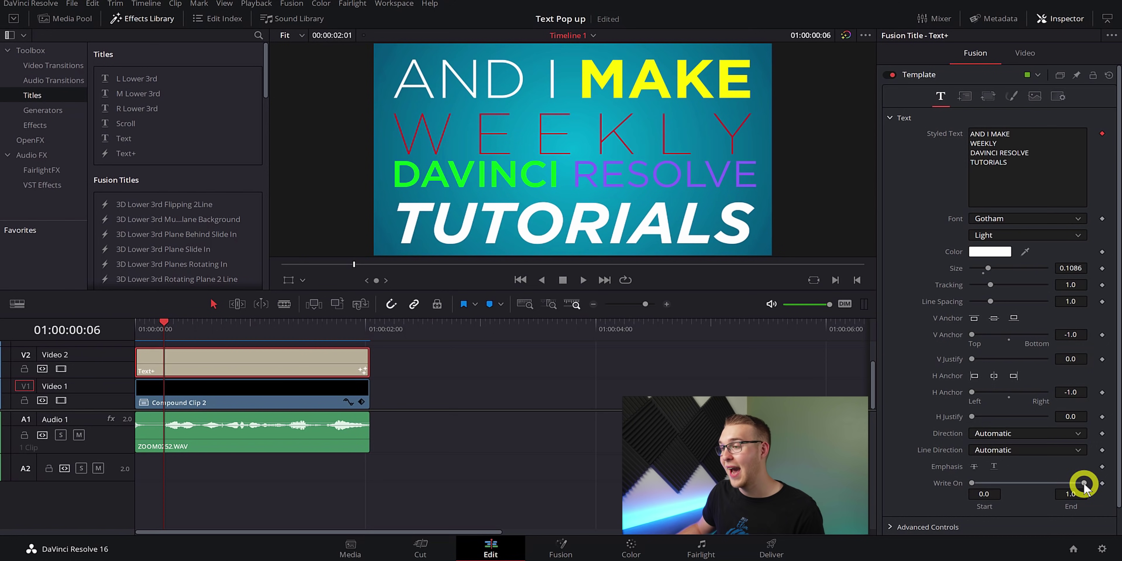
{"action": "left_click_drag", "start_coordinate": [1084, 484], "coordinate": [913, 499]}
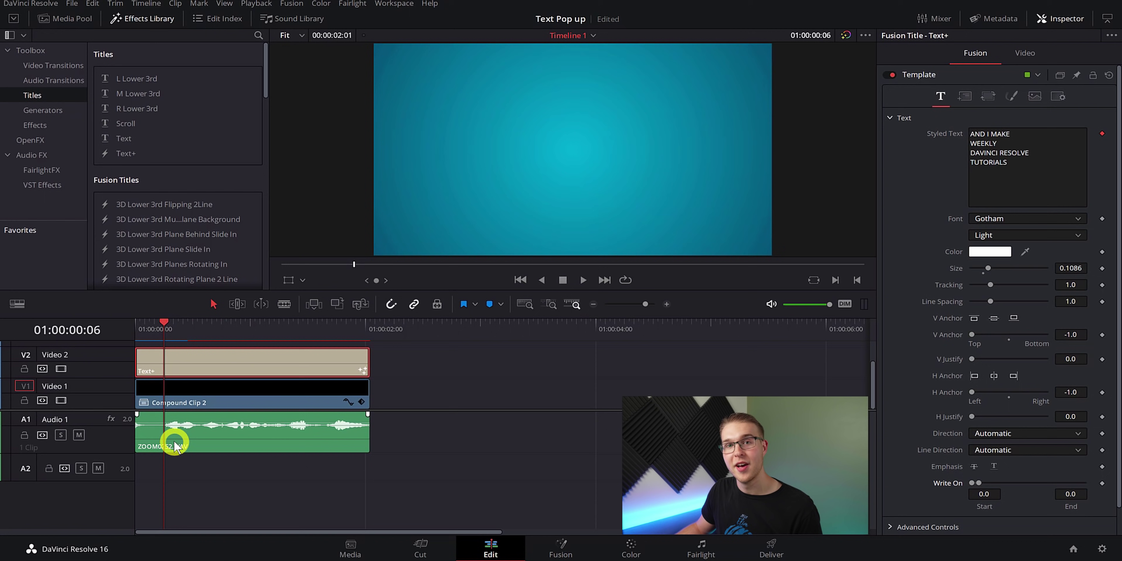
Keyframe Write On at the reveal start, then raise End to 0.045 one frame later to show 'AND'.
{"action": "scroll", "coordinate": [205, 444], "scroll_direction": "up", "scroll_amount": 2}
{"action": "scroll", "coordinate": [213, 443], "scroll_direction": "up", "scroll_amount": 4}
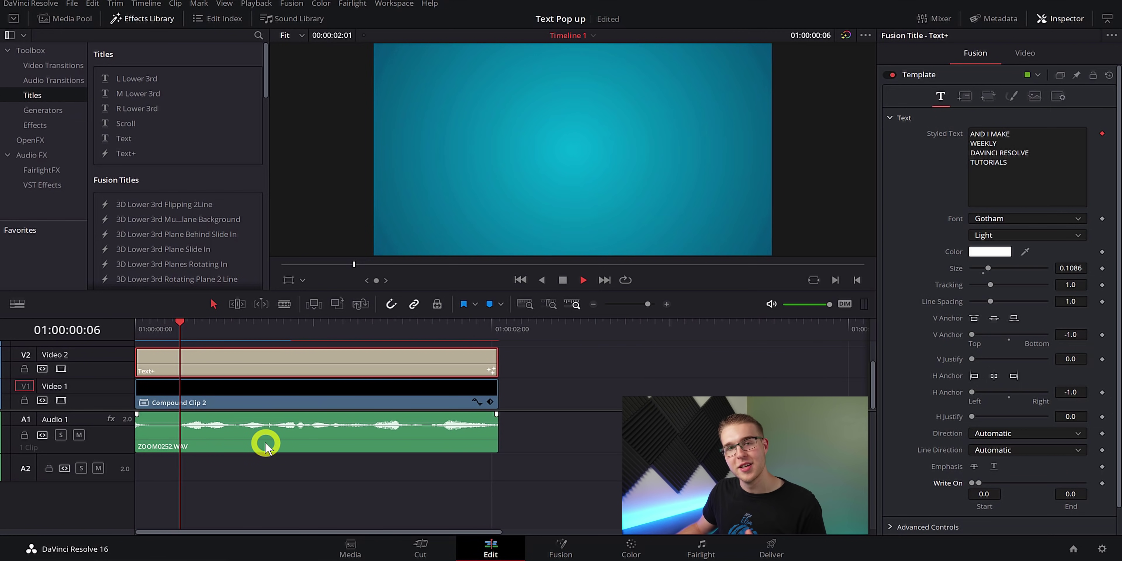
{"action": "left_click", "coordinate": [187, 330]}
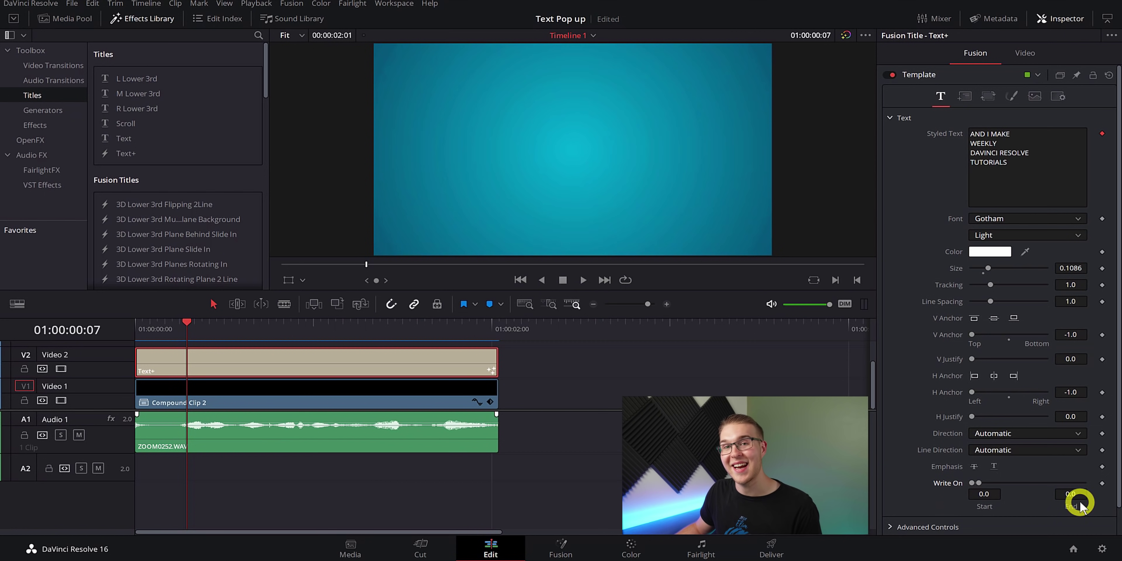
{"action": "left_click", "coordinate": [1102, 483]}
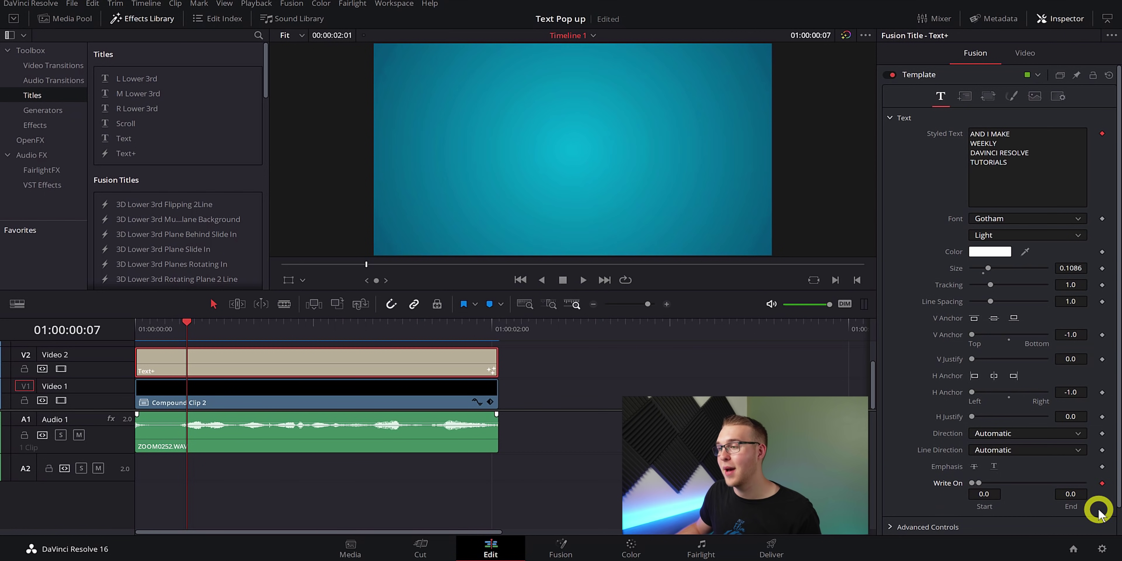
{"action": "key", "text": "Right"}
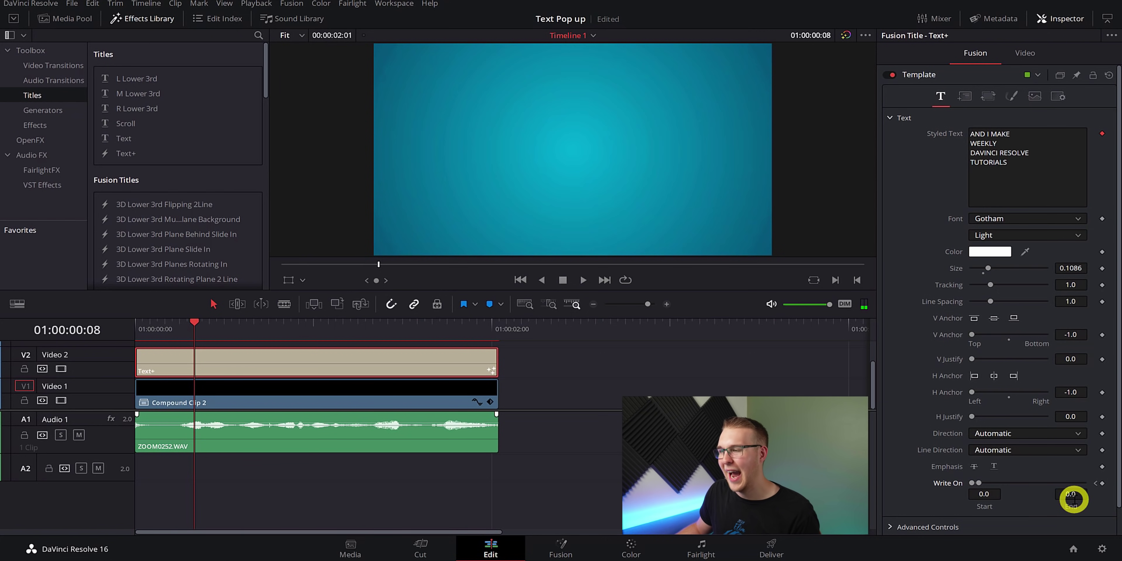
{"action": "left_click_drag", "start_coordinate": [1073, 496], "coordinate": [1087, 498]}
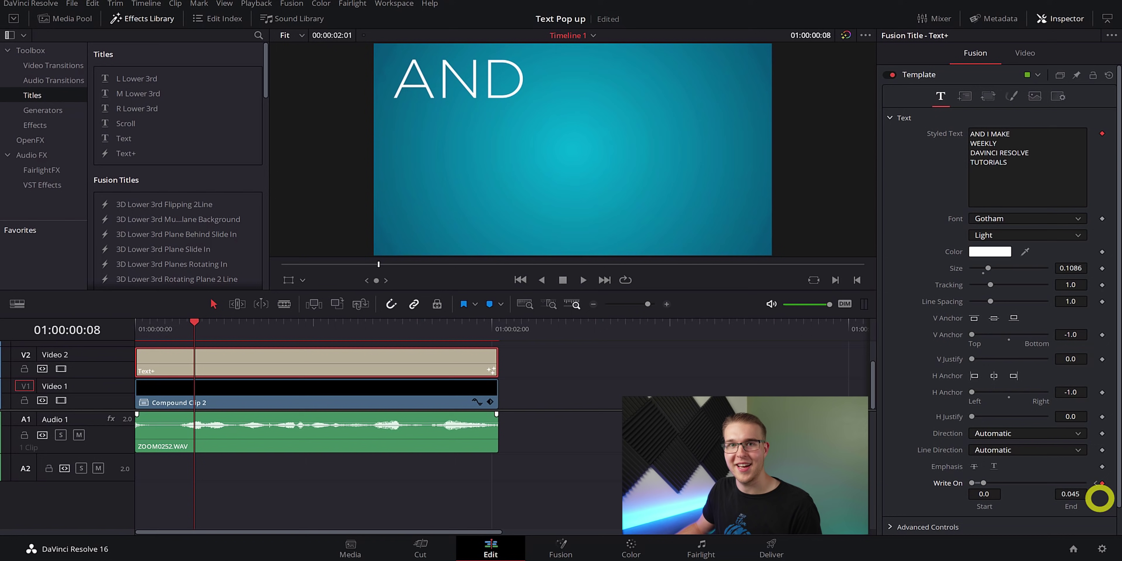
On a following frame, raise Write On End to 0.101 to reveal 'AND I'.
{"action": "key", "text": "Right"}
{"action": "key", "text": "Right"}
{"action": "key", "text": "Right"}
{"action": "key", "text": "Right"}
{"action": "key", "text": "Right"}
{"action": "key", "text": "Right"}
{"action": "left_click", "coordinate": [182, 344]}
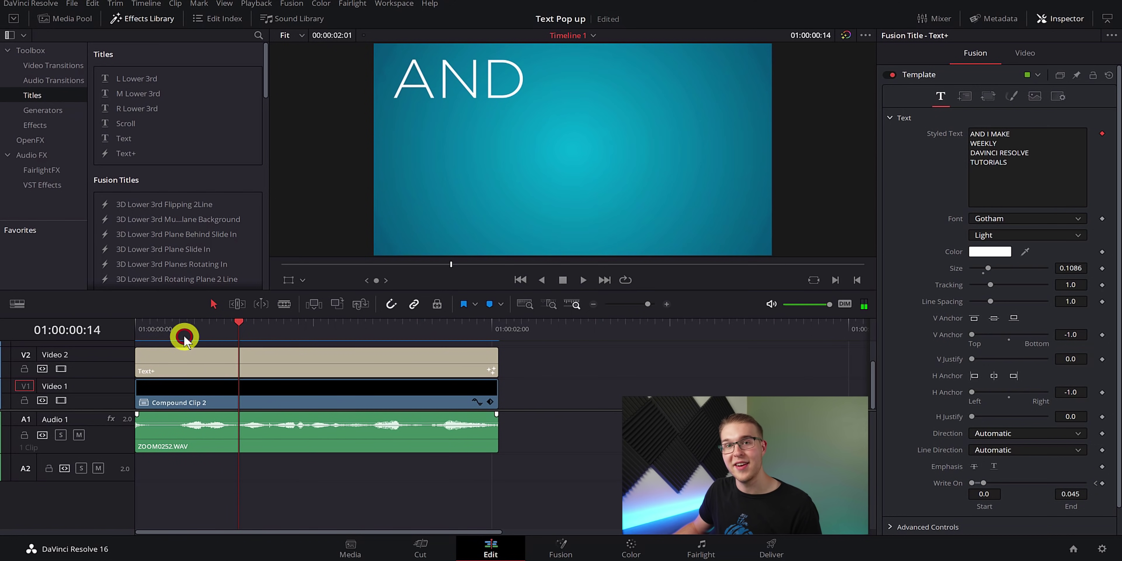
{"action": "left_click", "coordinate": [201, 331]}
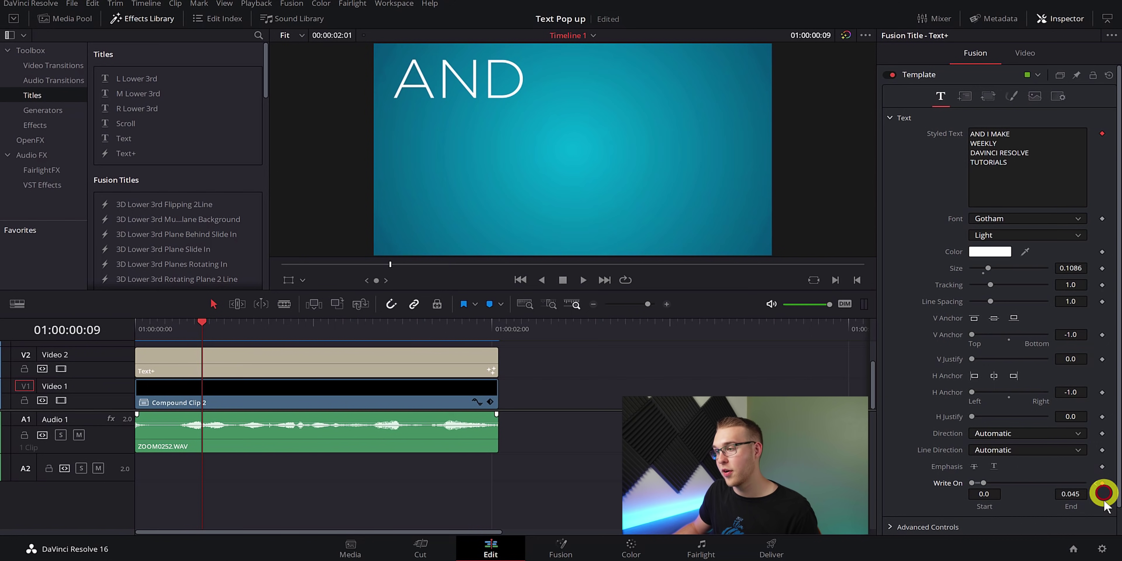
{"action": "key", "text": "Right"}
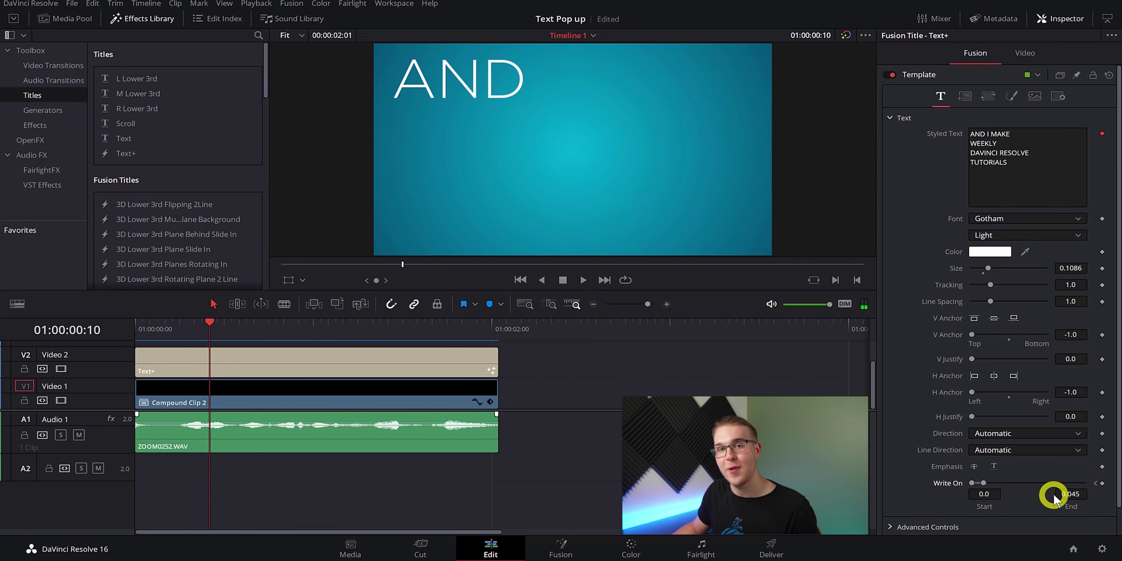
{"action": "left_click_drag", "start_coordinate": [1077, 495], "coordinate": [1102, 498]}
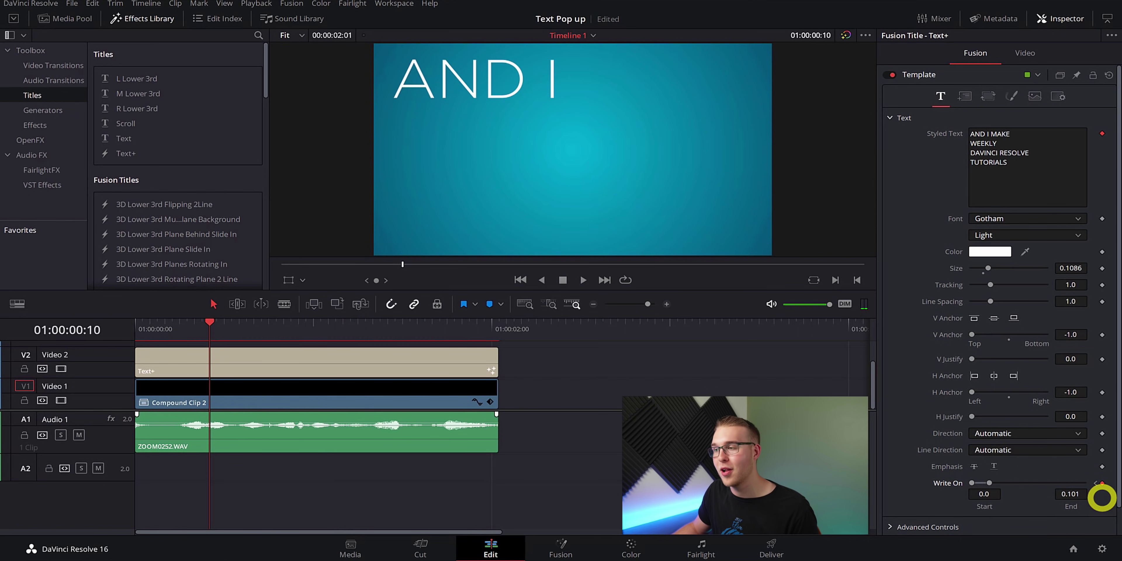
{"action": "key", "text": "Right"}
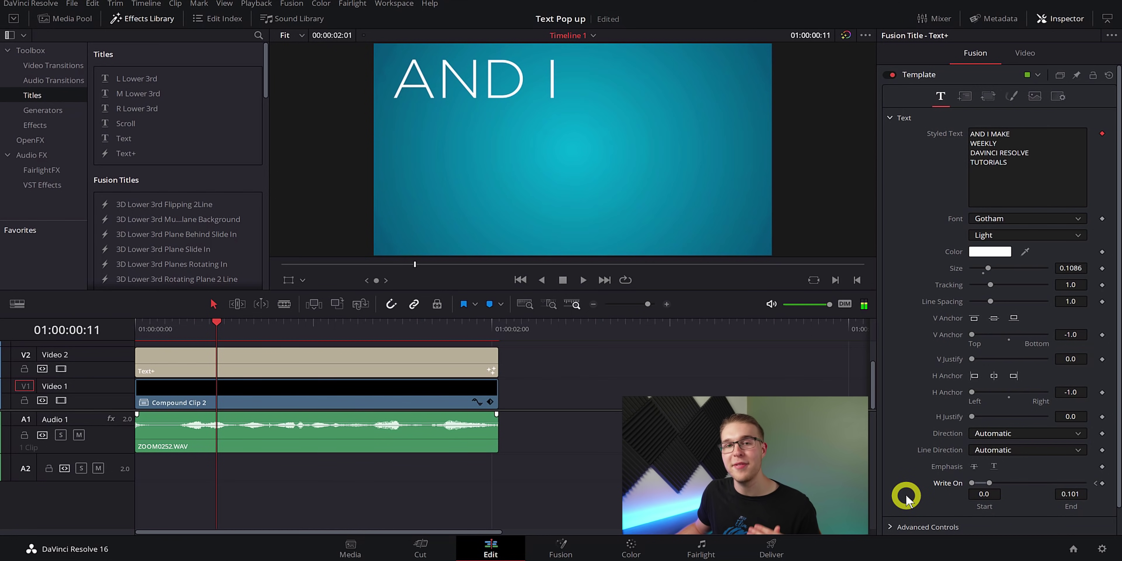
Return to the start of the clip and play back the word-by-word reveal.
{"action": "key", "text": "Left"}
{"action": "left_click_drag", "start_coordinate": [211, 332], "coordinate": [135, 338]}
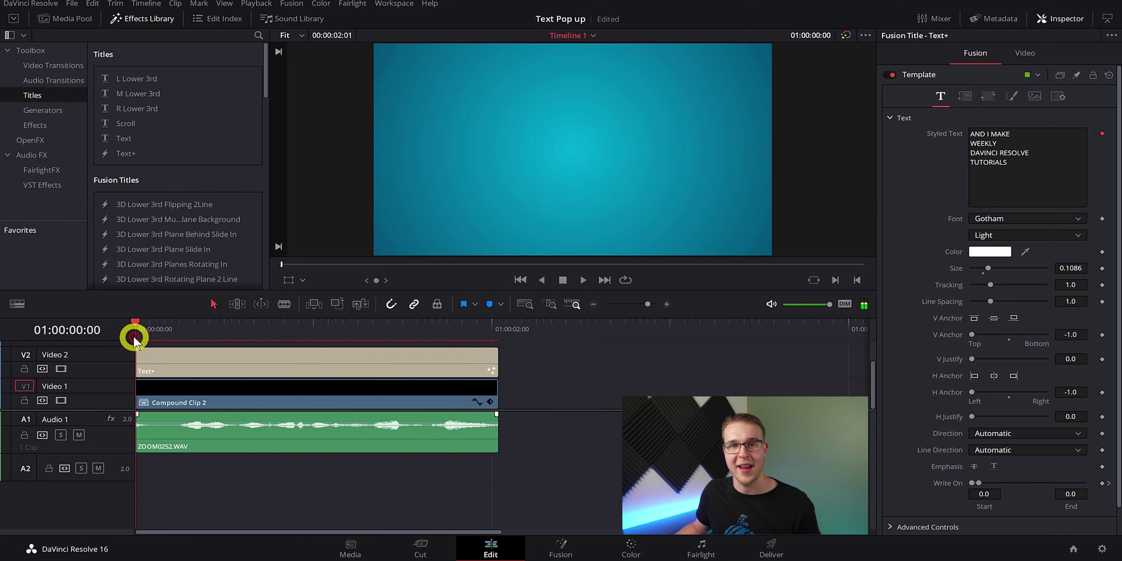
{"action": "key", "text": "space"}
{"action": "key", "text": "space"}
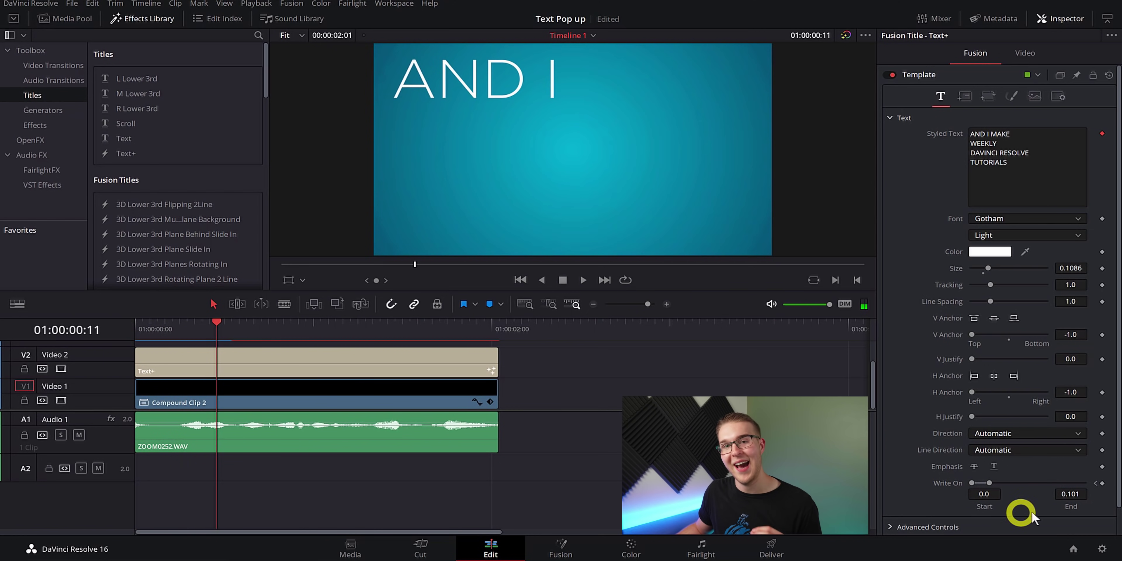
{"action": "left_click", "coordinate": [1103, 483]}
{"action": "left_click", "coordinate": [1000, 482]}
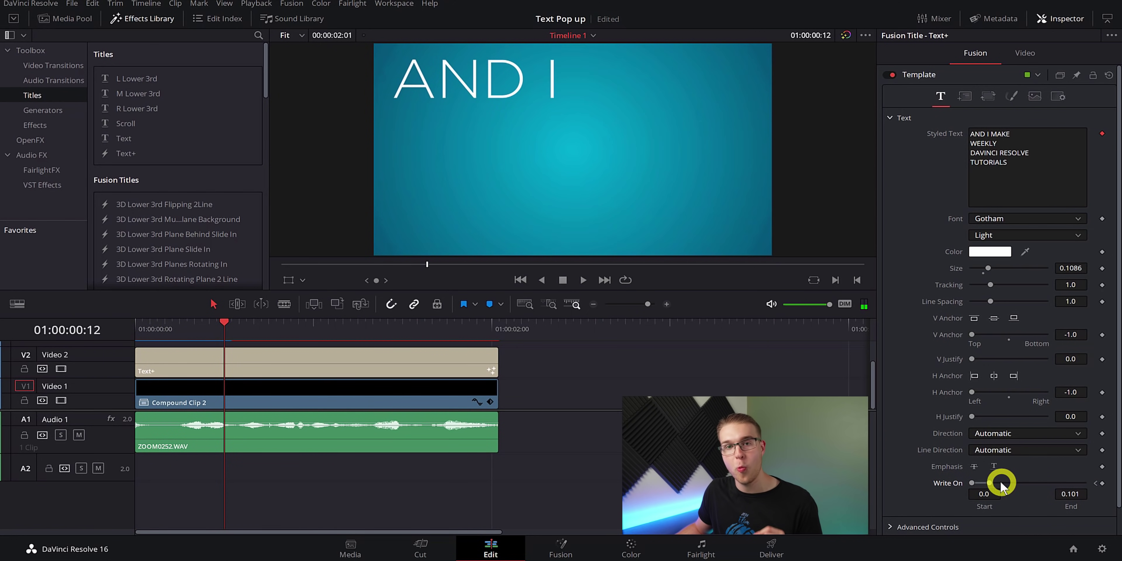